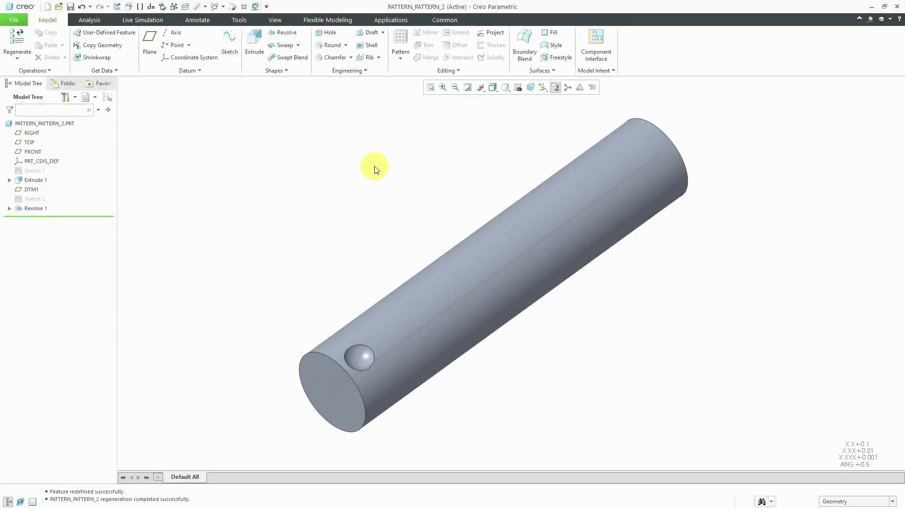
- Select the hemispherical cut (Revolve 1) near the cylinder's end
click(367, 354)
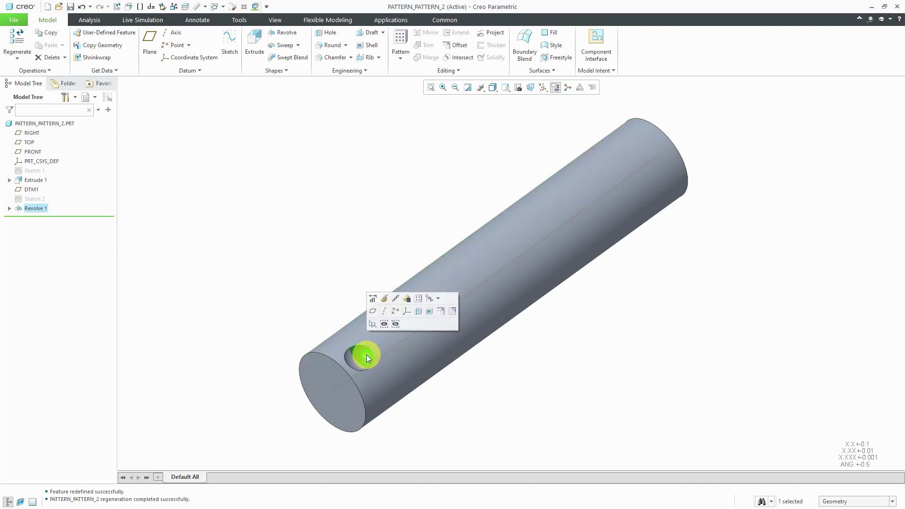
- Pattern the cut as an Axis pattern around the cylinder axis: 6 members spread over 360°
click(419, 299)
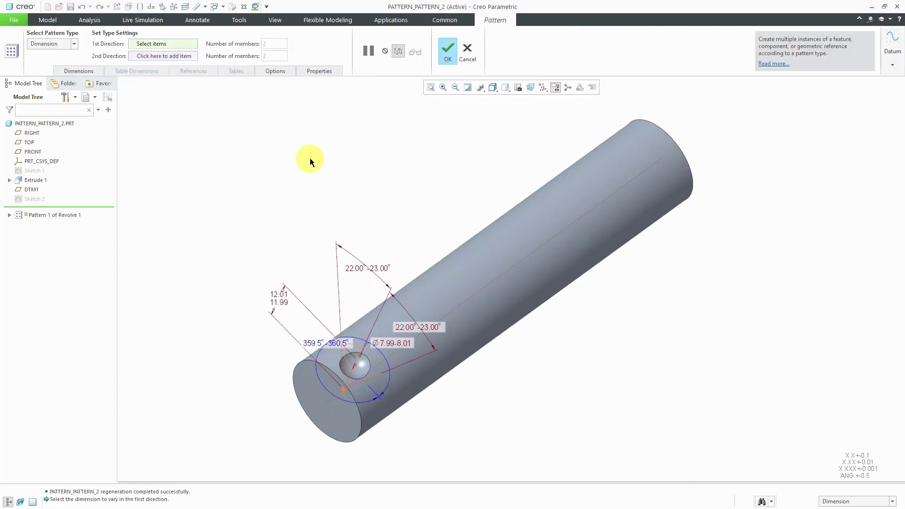
right_click(311, 160)
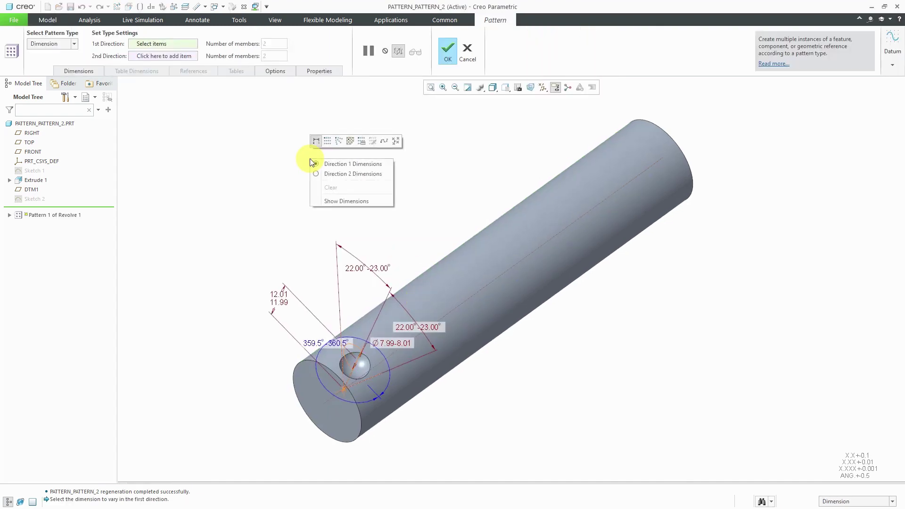
click(337, 146)
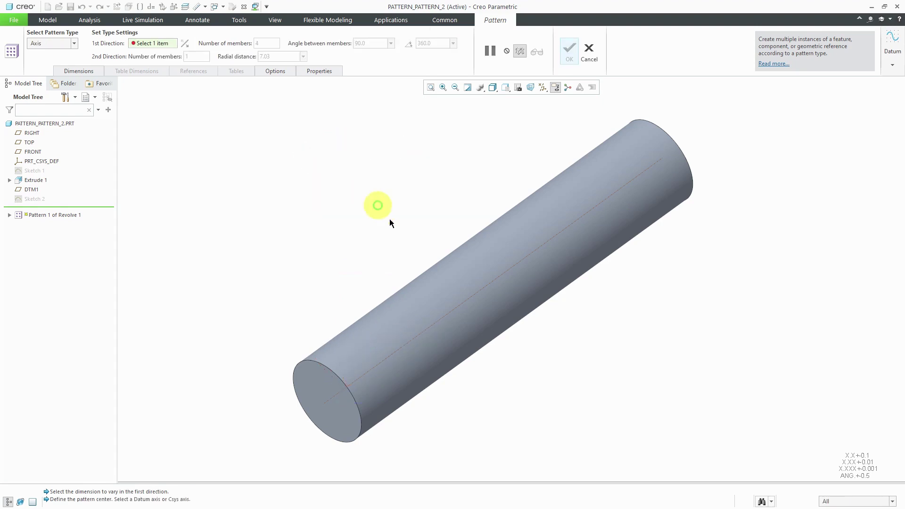
click(457, 309)
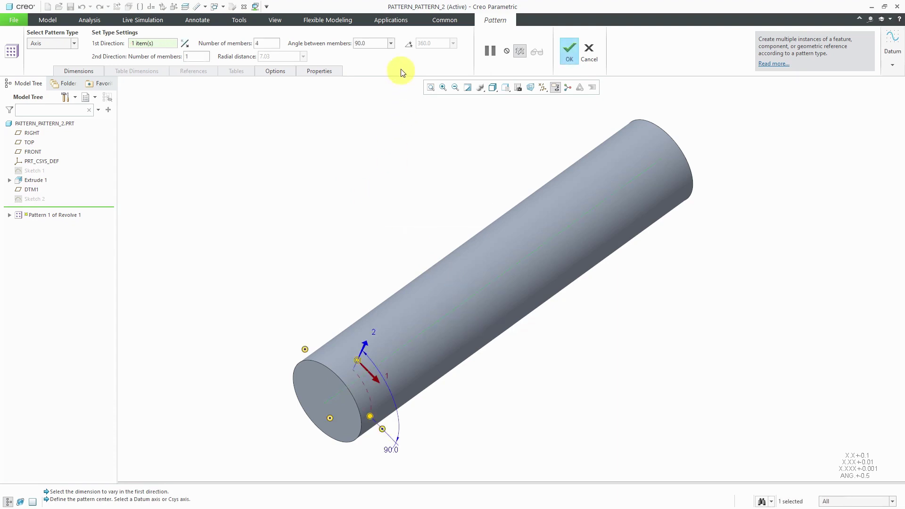
click(410, 44)
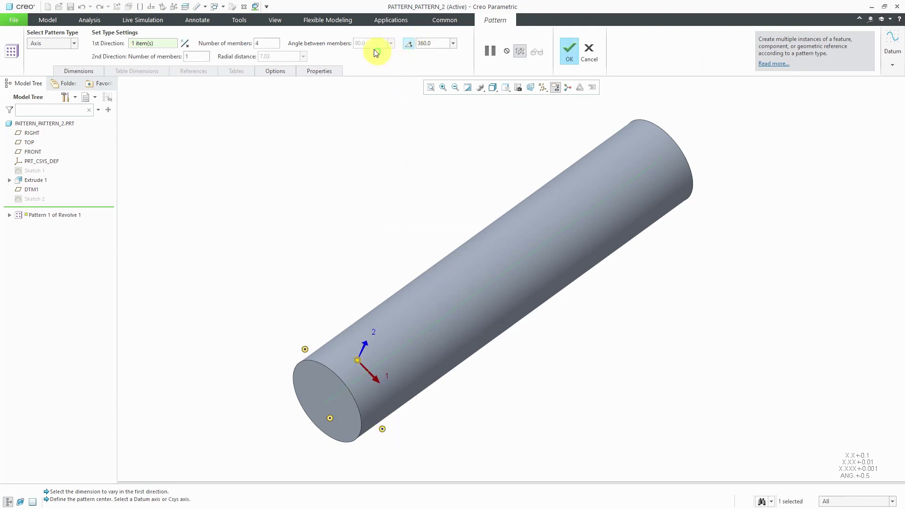
double_click(264, 44)
text(6)
key(Return)
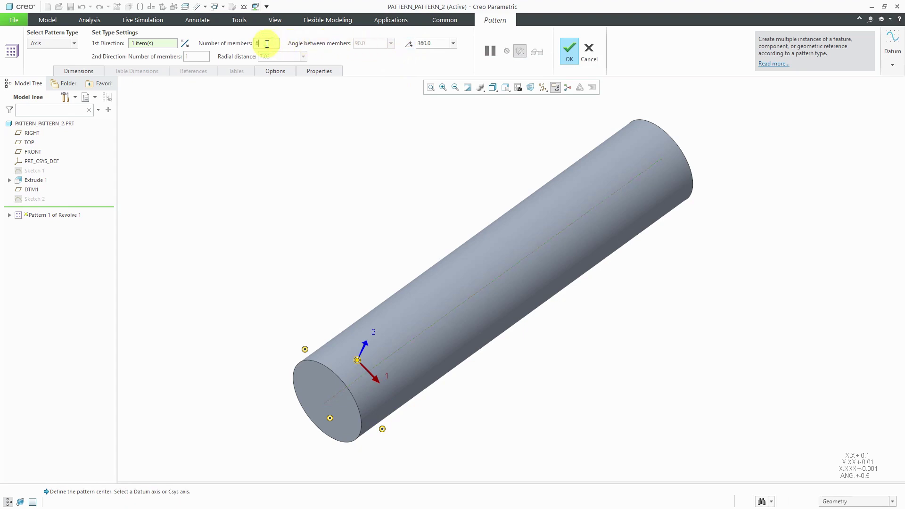
middle_click(271, 138)
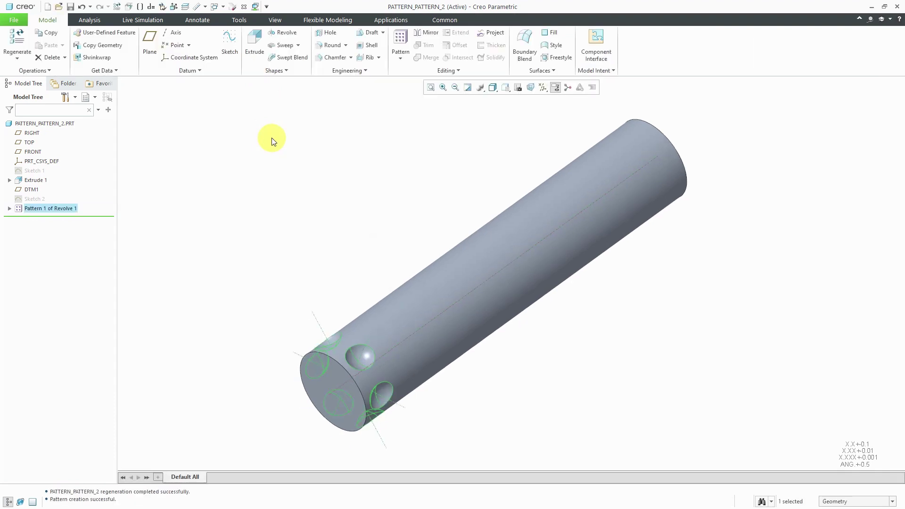
- Pattern the circular pattern as a Direction pattern along the cylinder axis: 10 members at 10 spacing
right_click(272, 138)
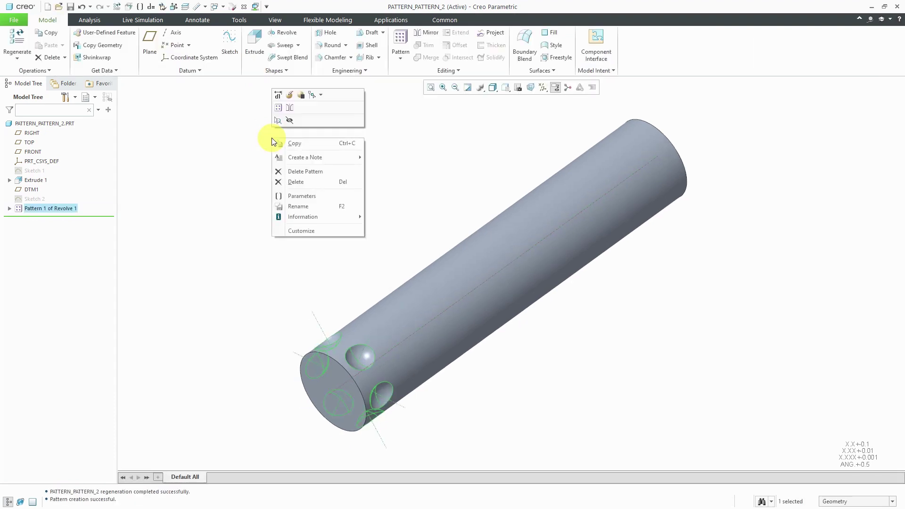
click(278, 110)
right_click(259, 114)
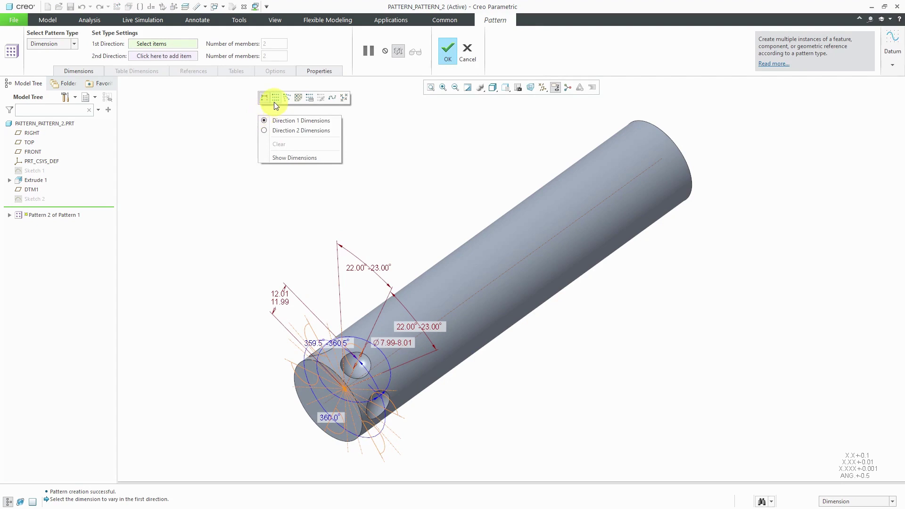
click(274, 100)
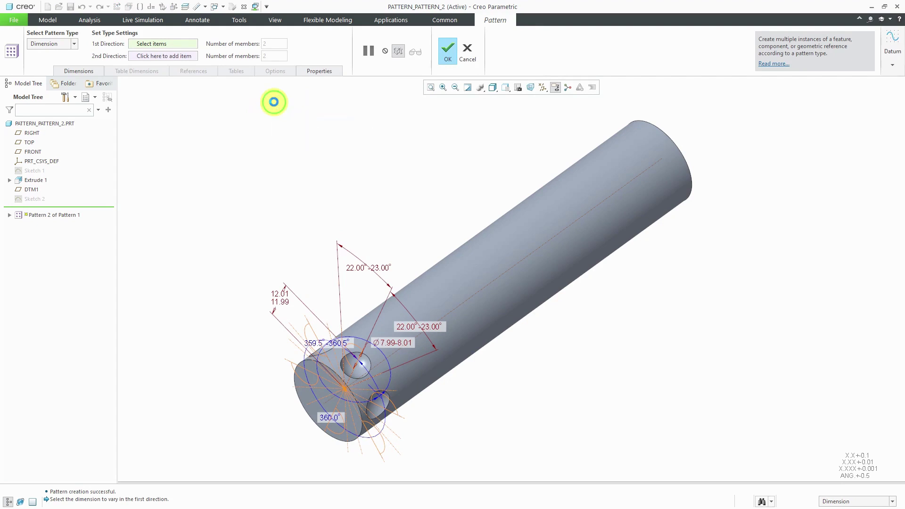
click(539, 250)
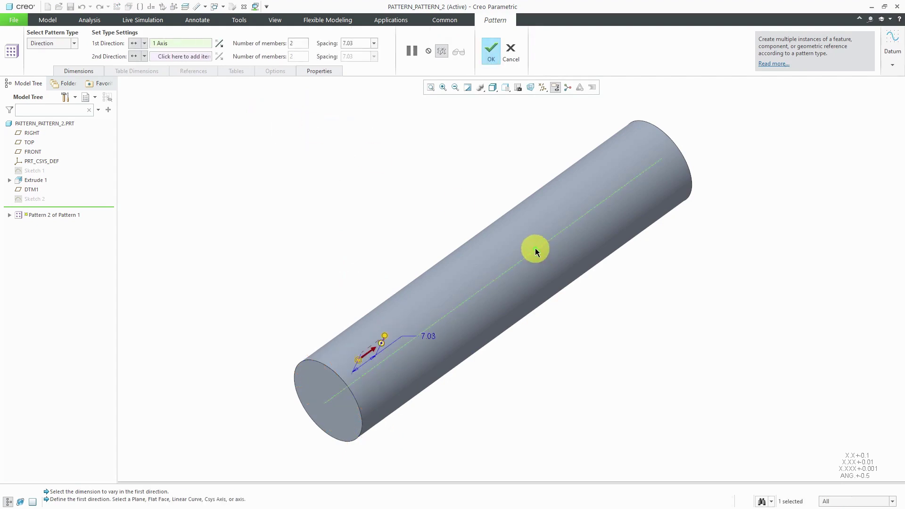
double_click(434, 338)
text(10)
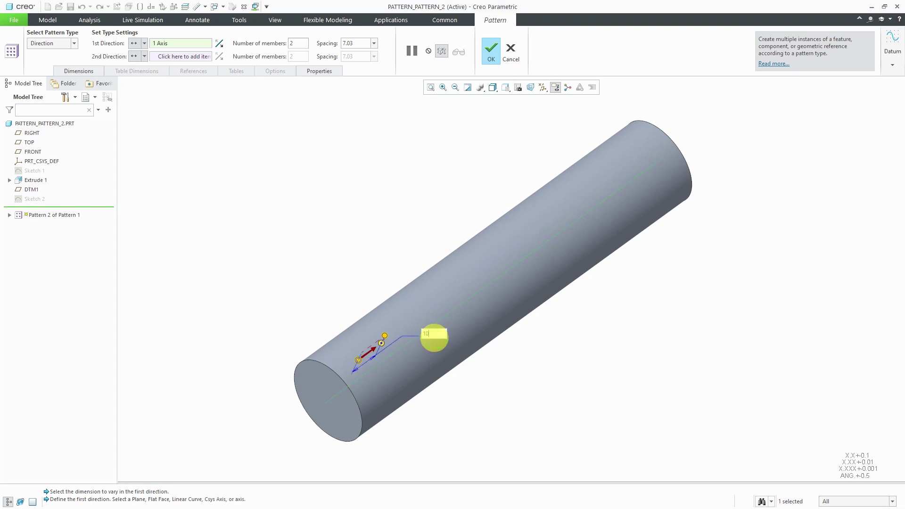
key(Return)
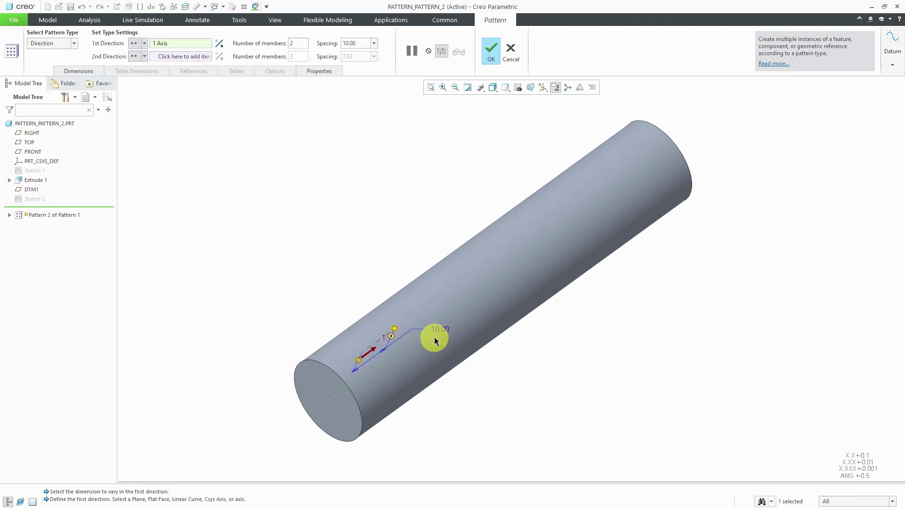
double_click(297, 42)
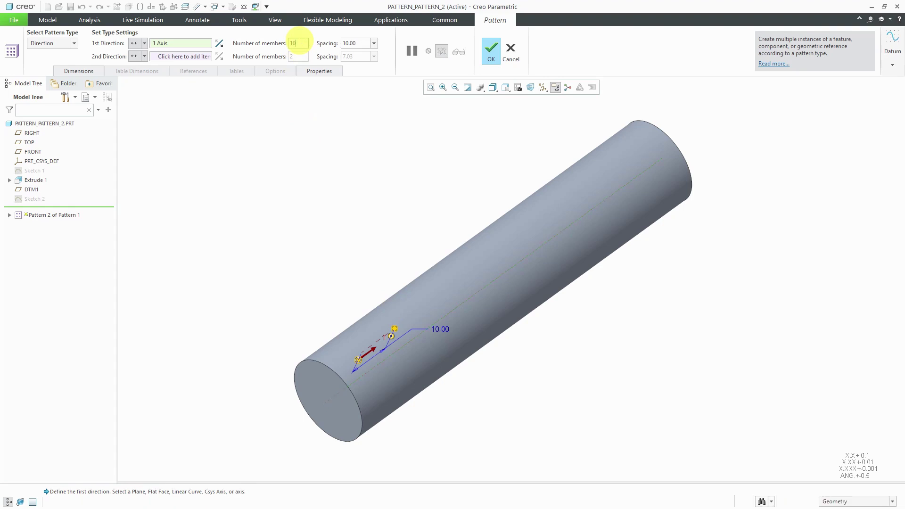
text(10)
key(Return)
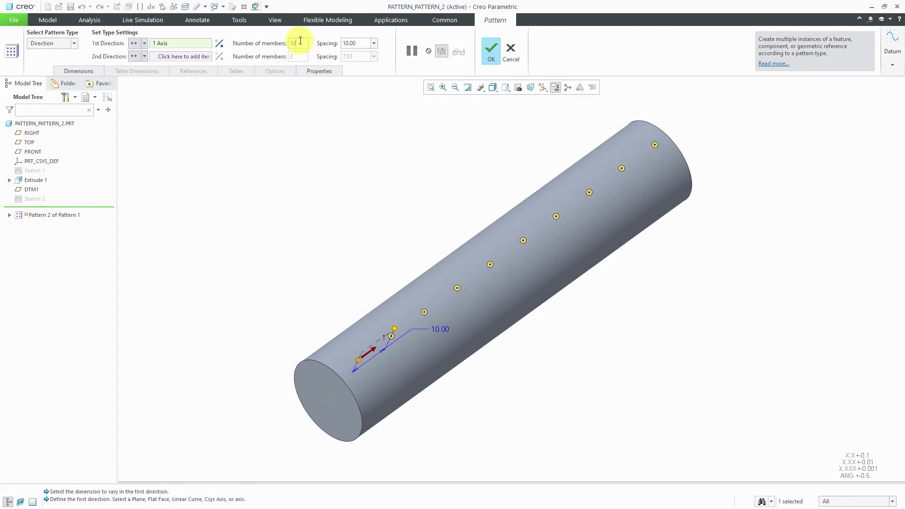
middle_click(369, 219)
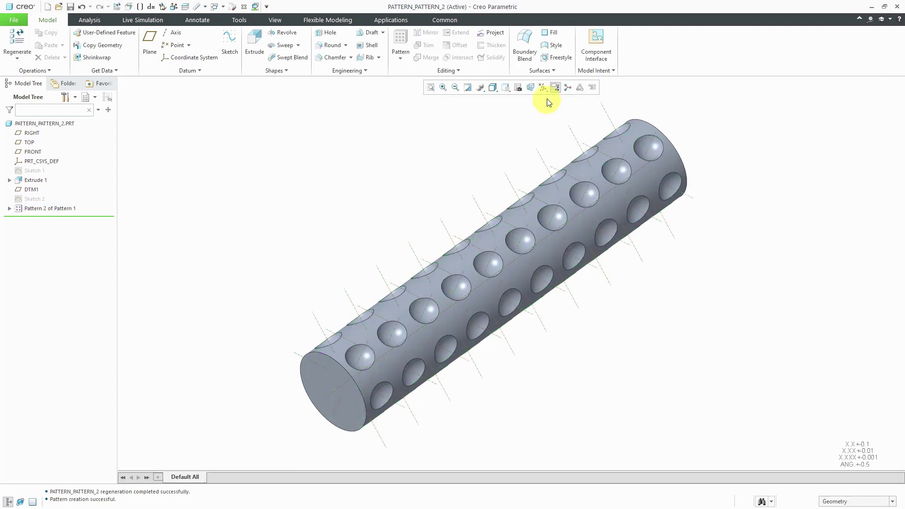
- Uncheck Axis Display in the Datum Display Filters and tilt the view slightly
click(543, 89)
click(553, 109)
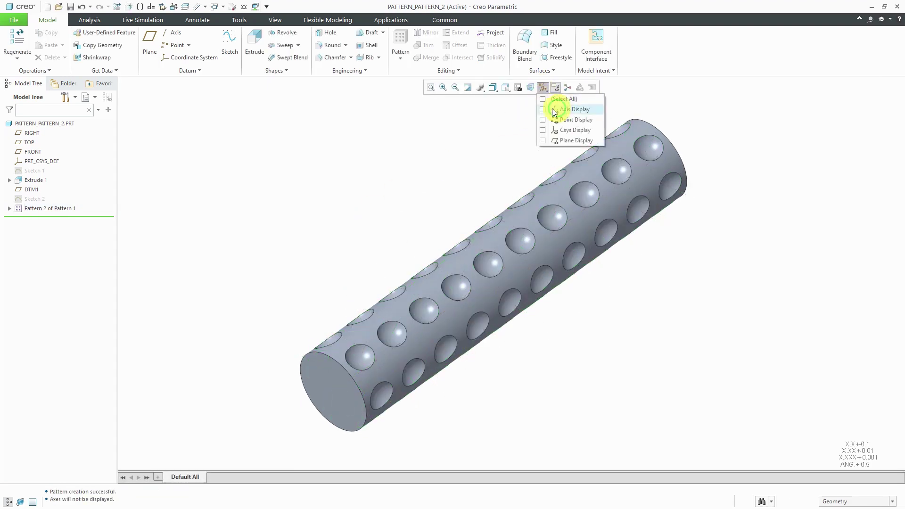
mouse_move(424, 212)
middle_down()
mouse_move(363, 190)
mouse_move(396, 194)
mouse_move(440, 220)
mouse_move(440, 197)
mouse_move(423, 216)
middle_up()
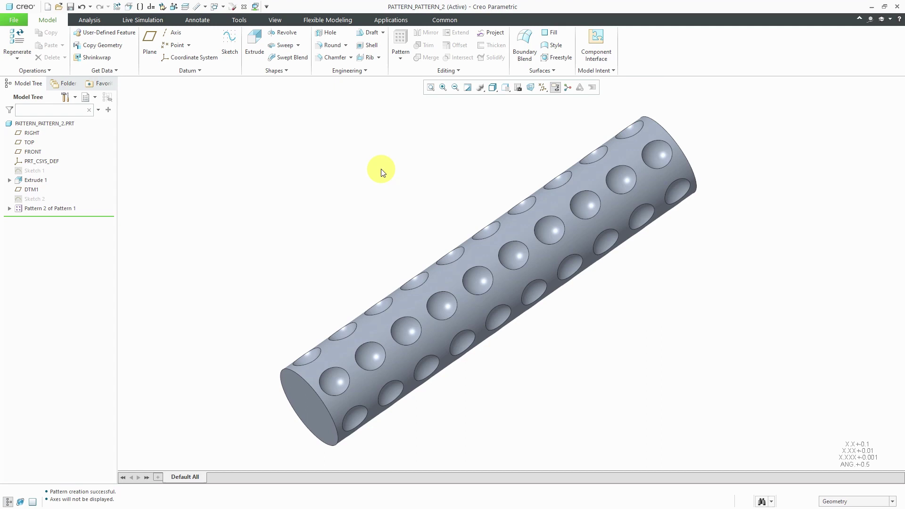
- Delete the outer linear pattern, Pattern 2 of Pattern 1, from the Model Tree
click(8, 208)
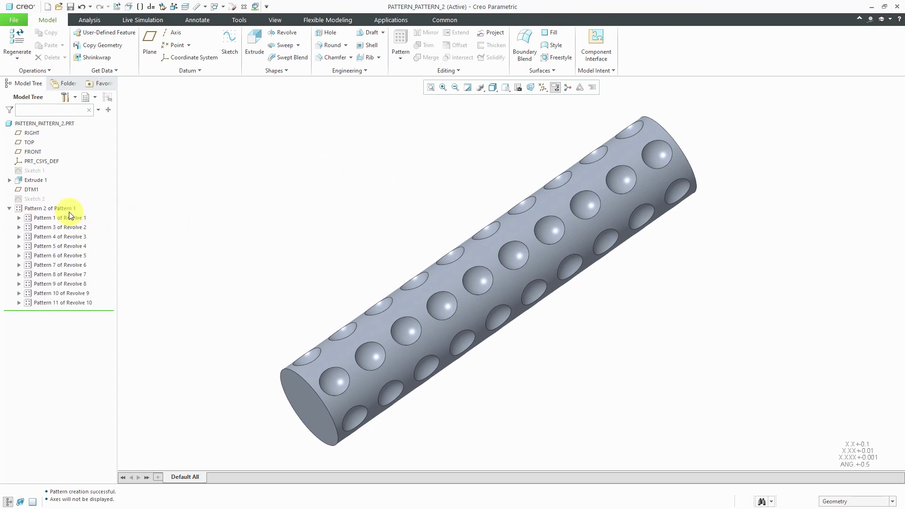
click(19, 218)
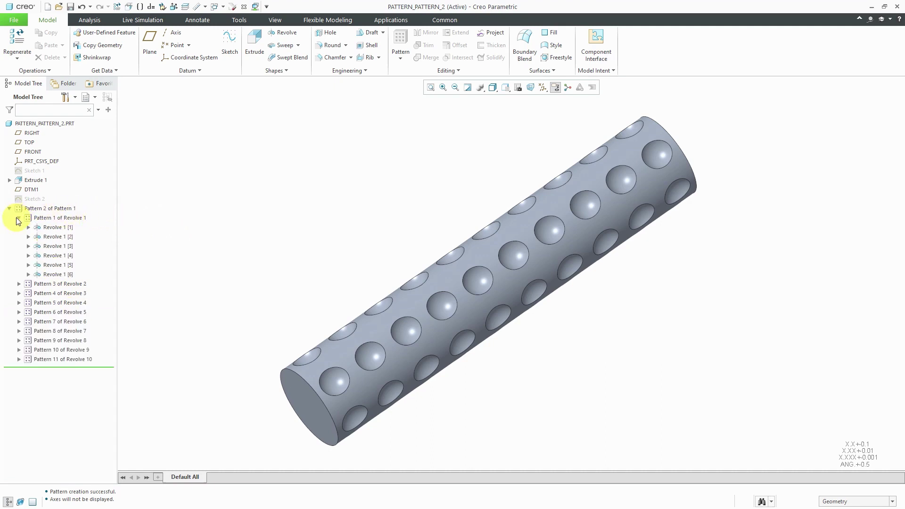
click(41, 208)
right_click(41, 209)
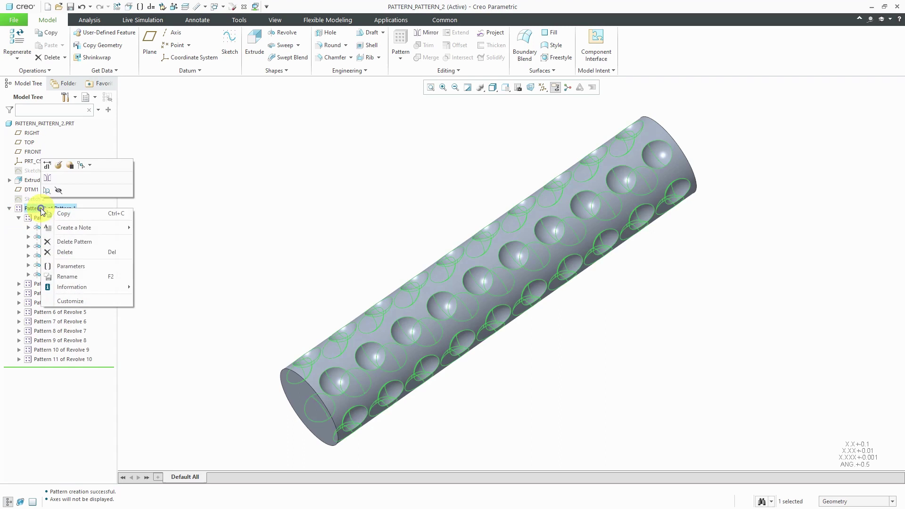
click(69, 242)
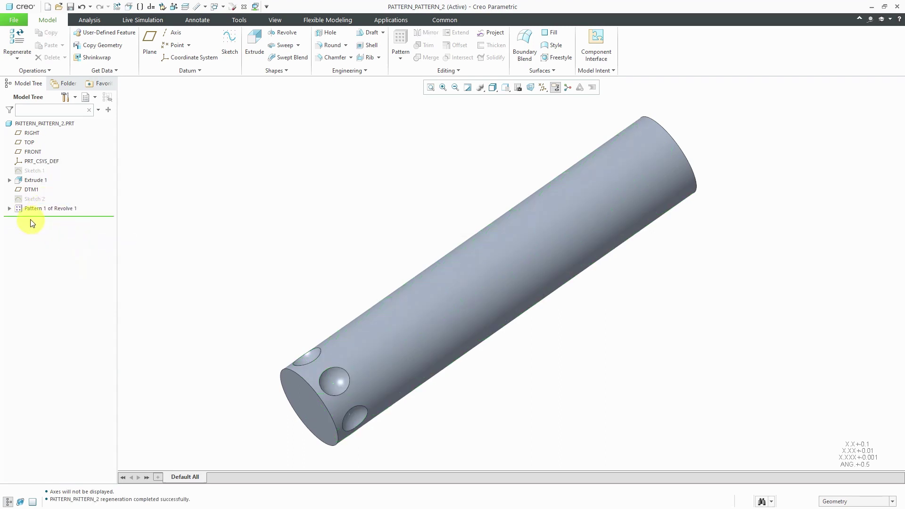
- Delete the circular pattern, Pattern 1 of Revolve 1, leaving one cut
click(10, 208)
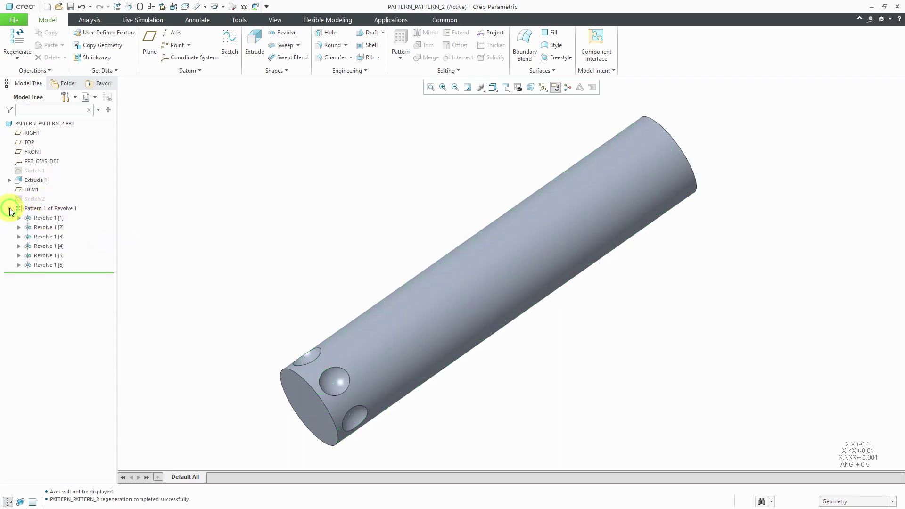
click(52, 208)
right_click(52, 208)
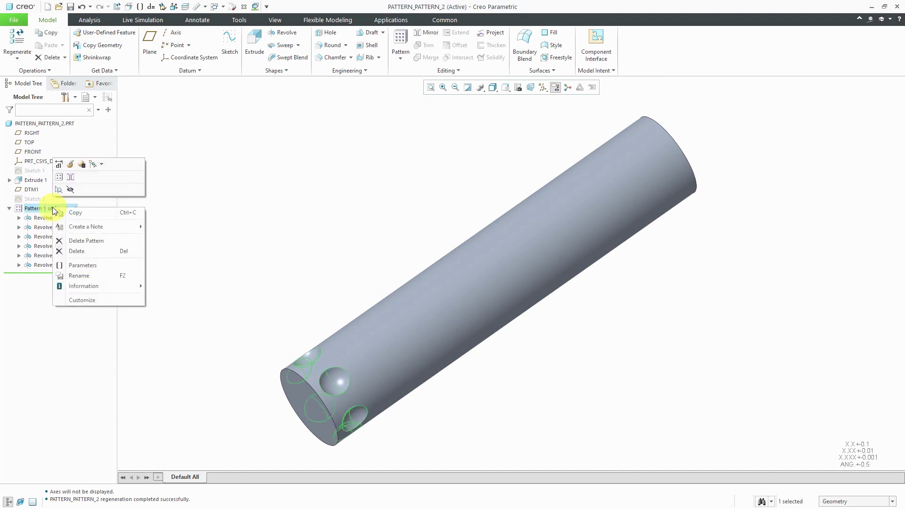
click(77, 241)
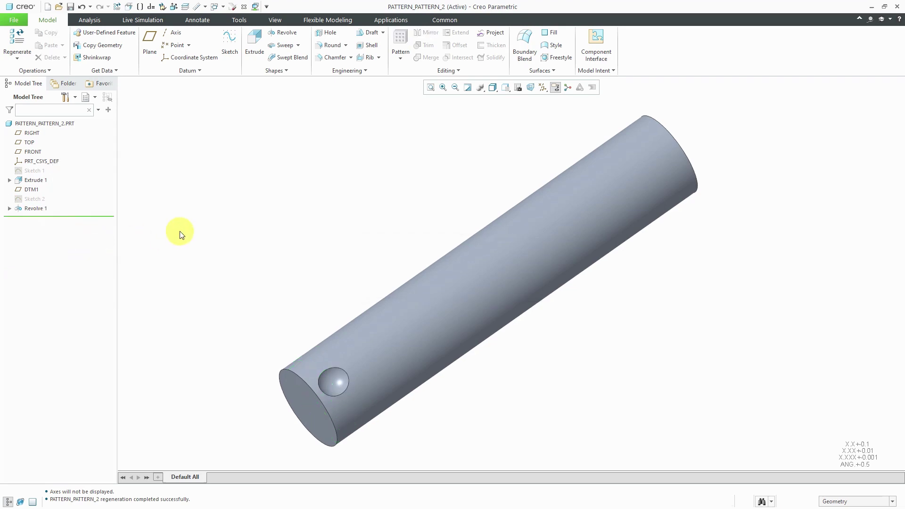
- Turn Axis Display back on and begin a new pattern of the Revolve 1 hole
click(542, 87)
click(566, 110)
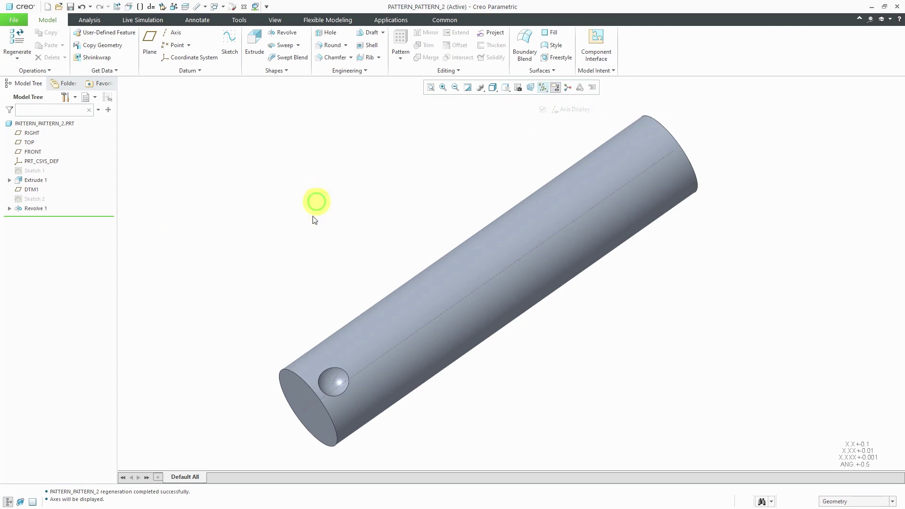
click(342, 379)
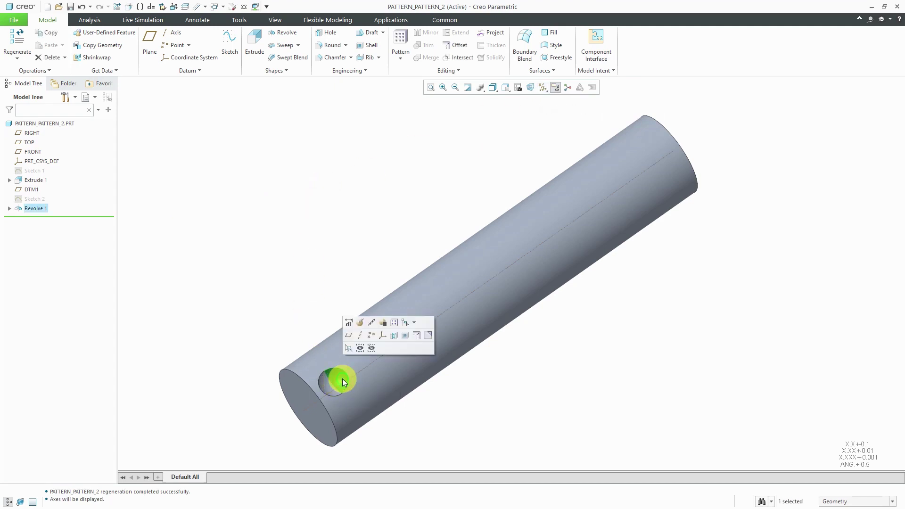
click(396, 323)
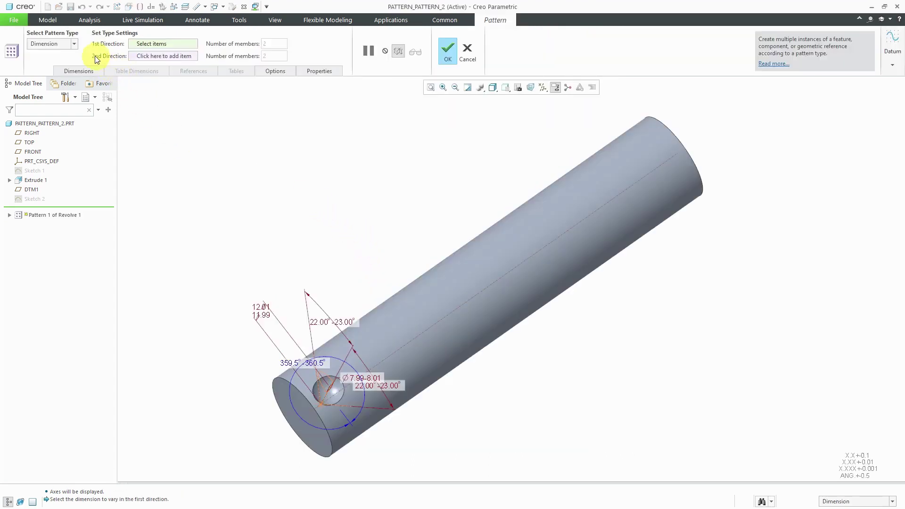
click(74, 44)
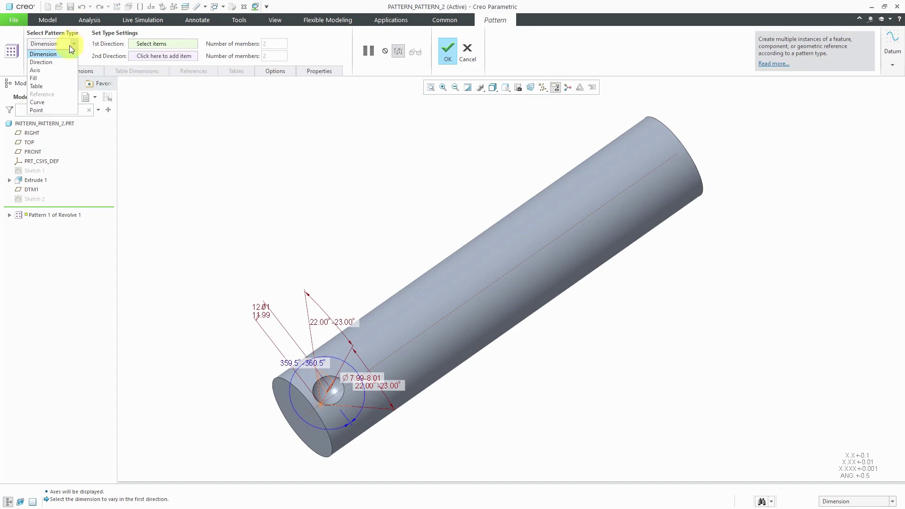
- Set a Direction pattern whose first direction rotates about the cylinder axis: 60° spacing, 6 members
click(58, 61)
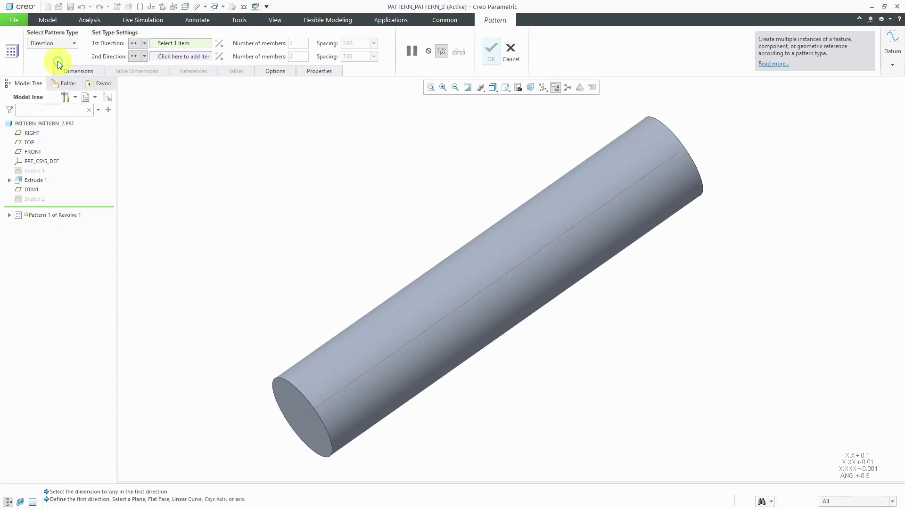
click(144, 44)
click(135, 68)
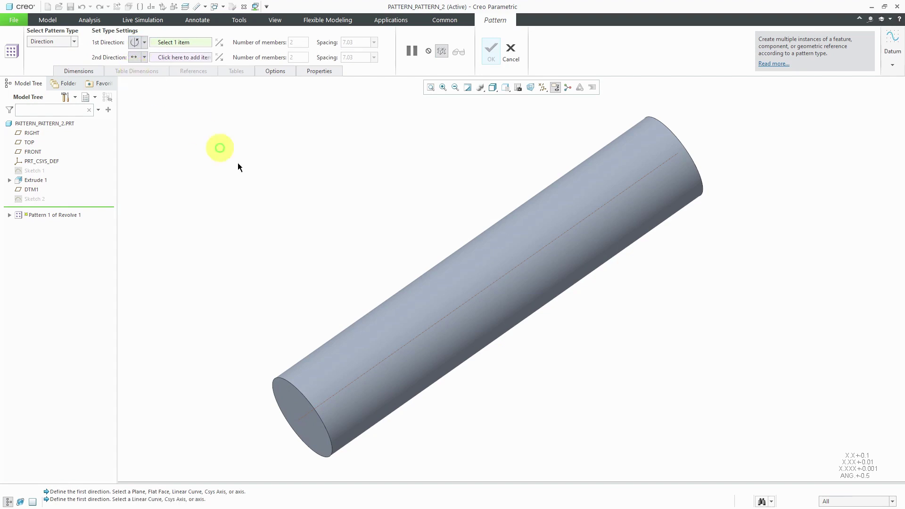
click(432, 325)
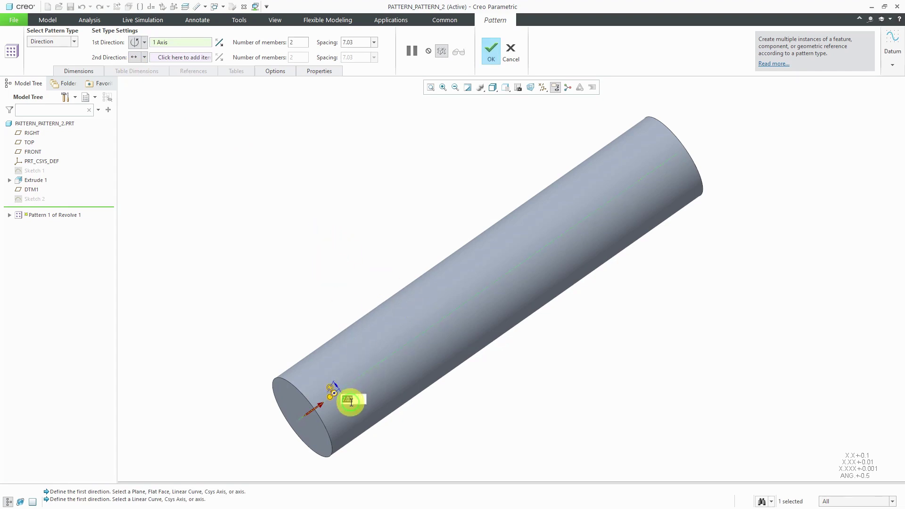
double_click(350, 401)
text(60)
key(Return)
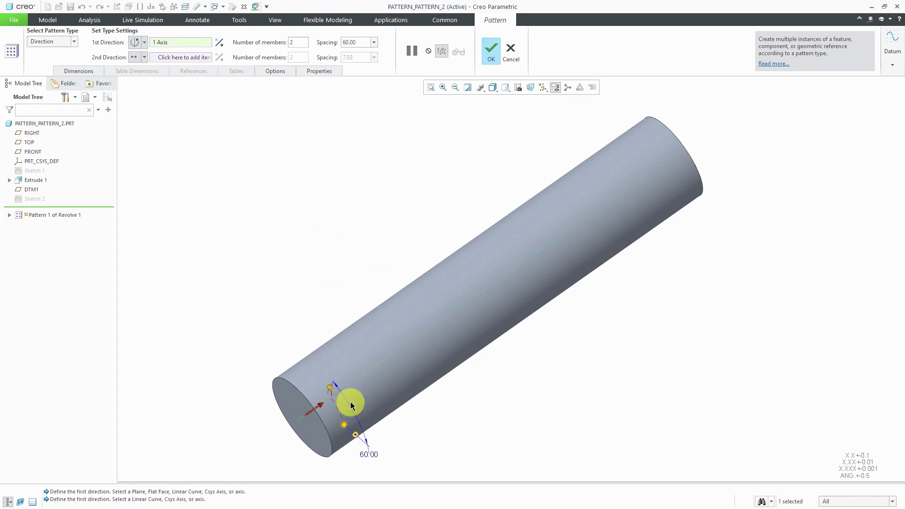
double_click(297, 42)
text(6)
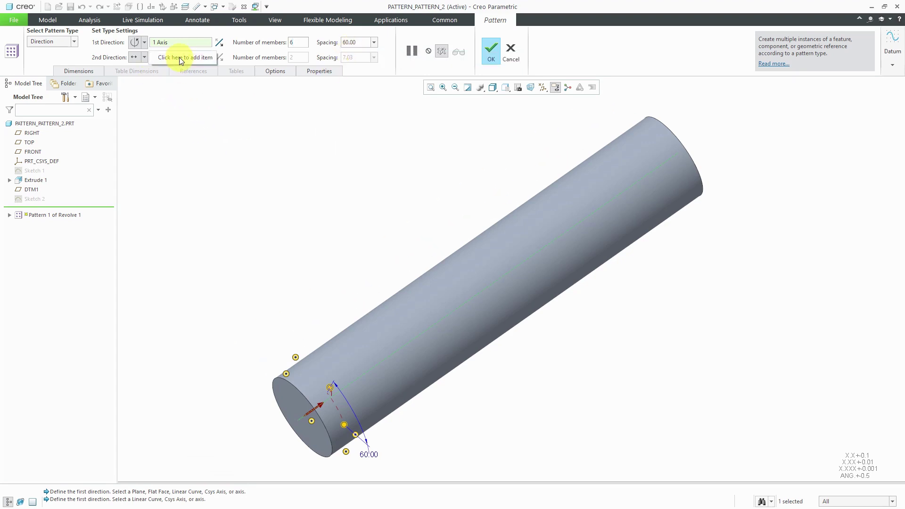
- Add a second direction along the cylinder axis with 10 spacing and 10 members, then finish
right_click(212, 130)
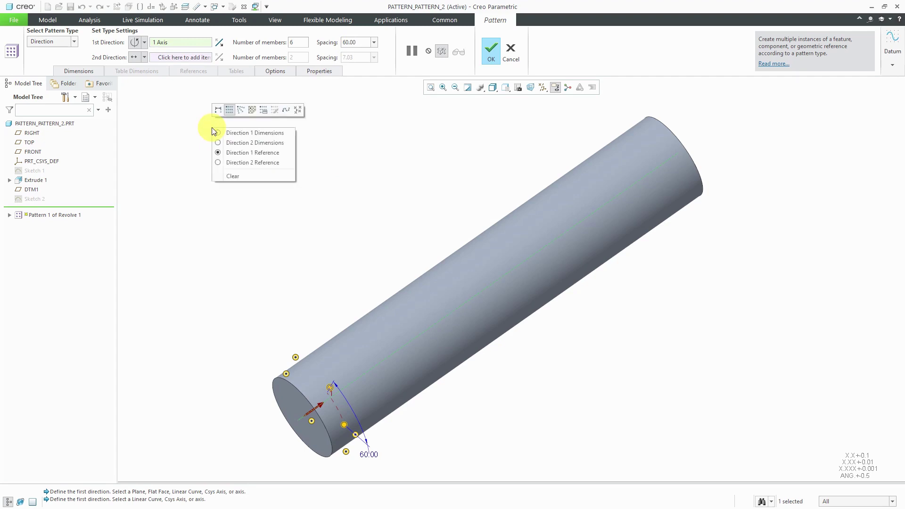
click(248, 163)
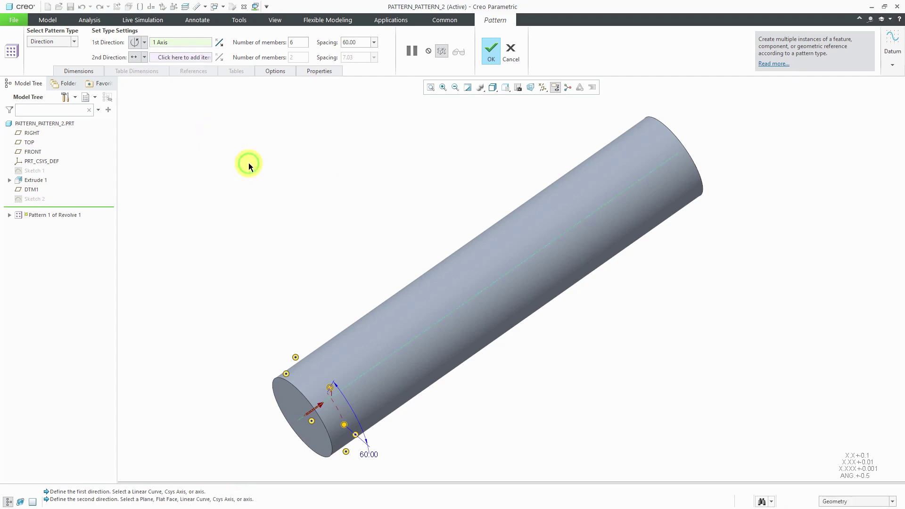
click(487, 289)
double_click(407, 365)
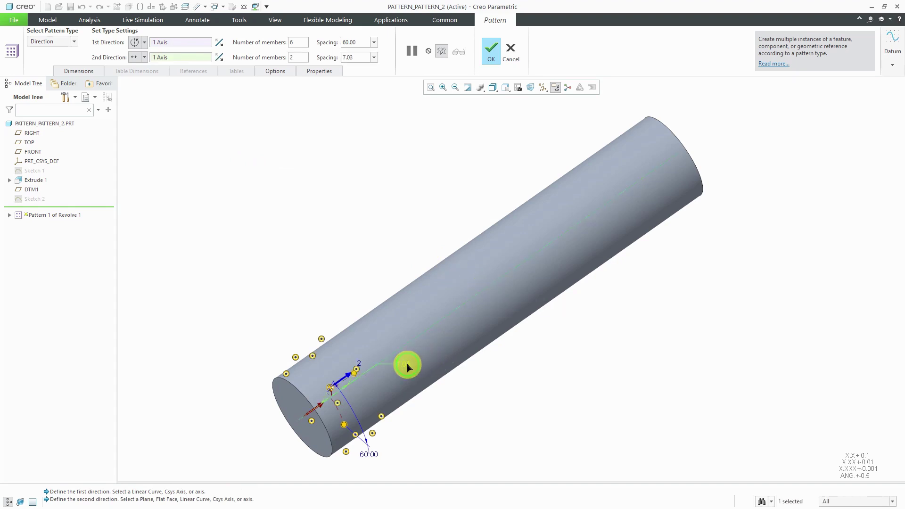
text(10)
key(Return)
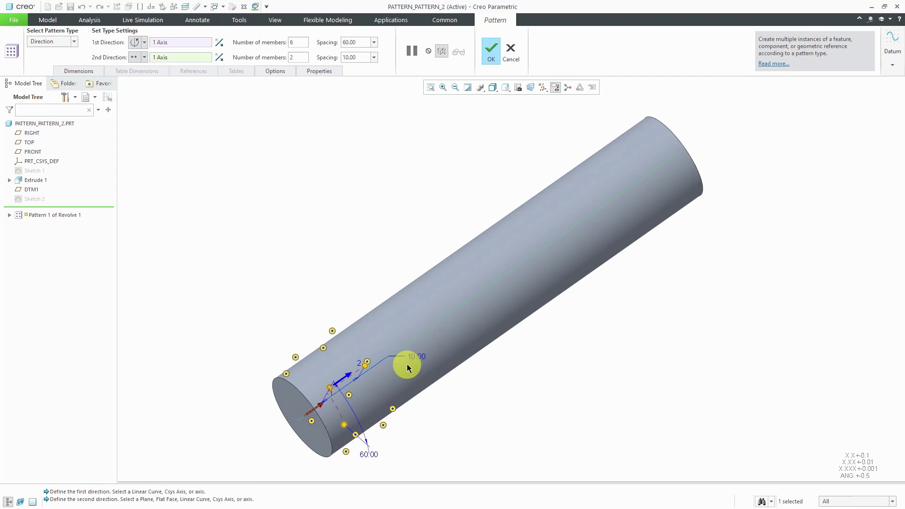
double_click(306, 58)
text(10)
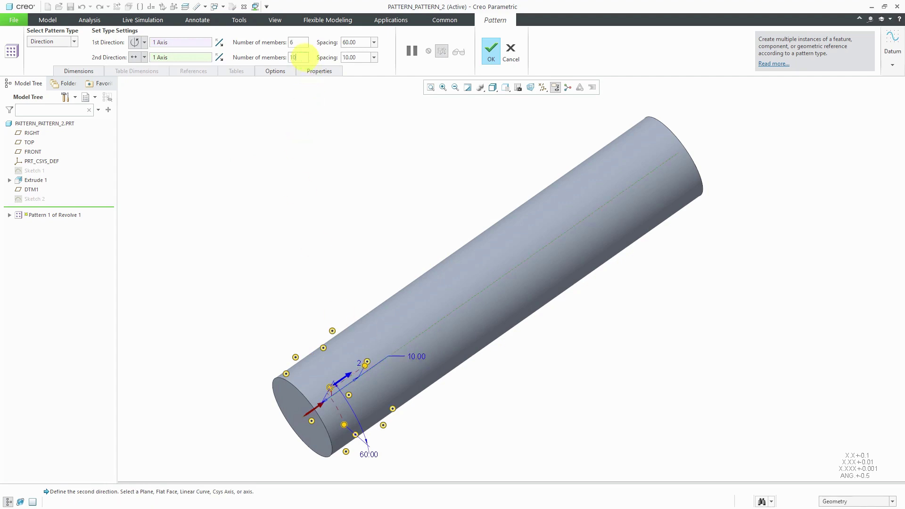
key(Return)
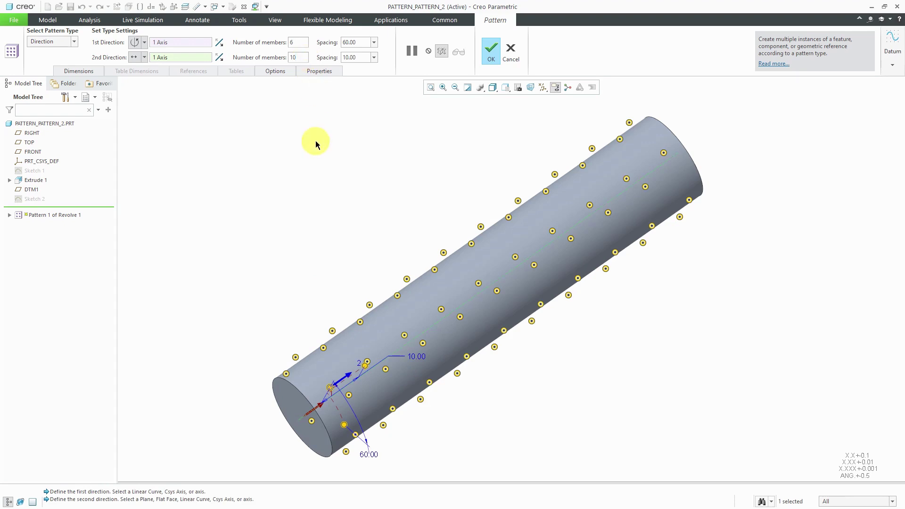
middle_click(315, 140)
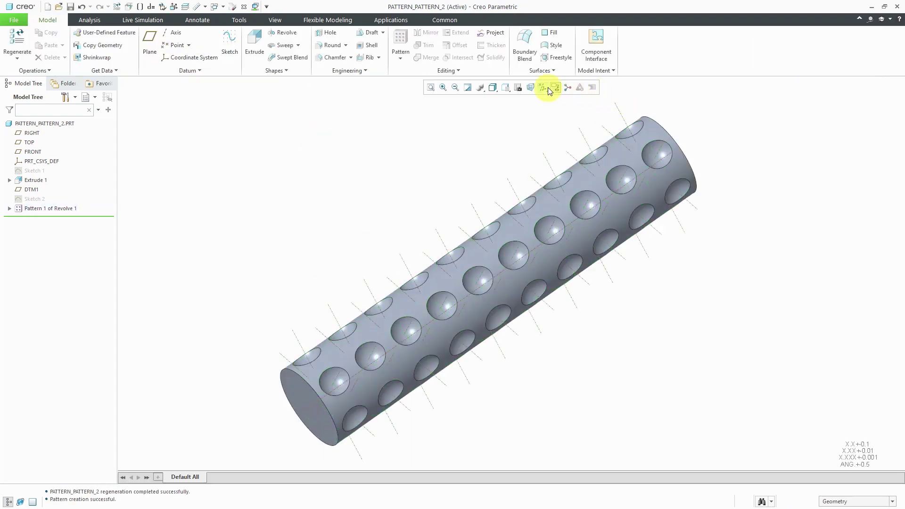
- Hide the datum axes, then expand and collapse Pattern 1 of Revolve 1 in the Model Tree
click(548, 88)
click(545, 109)
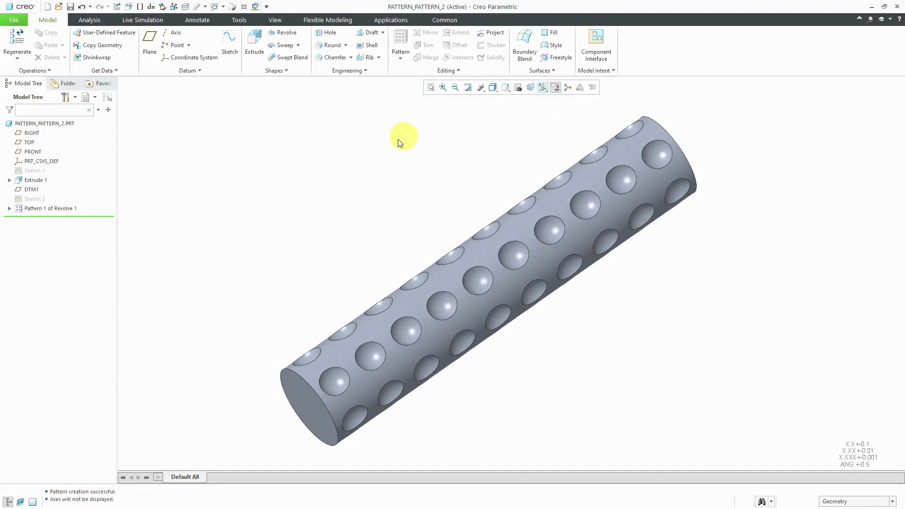
click(9, 209)
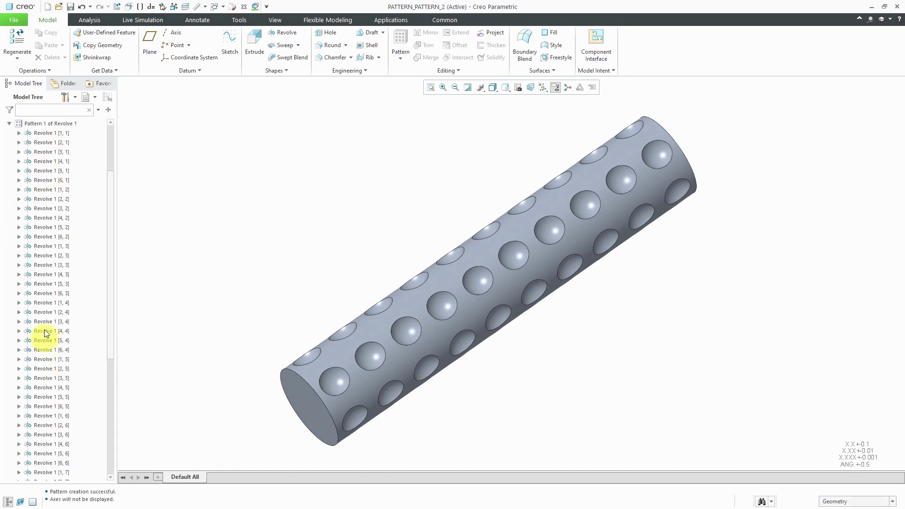
scroll(42, 311, up, 3)
click(9, 209)
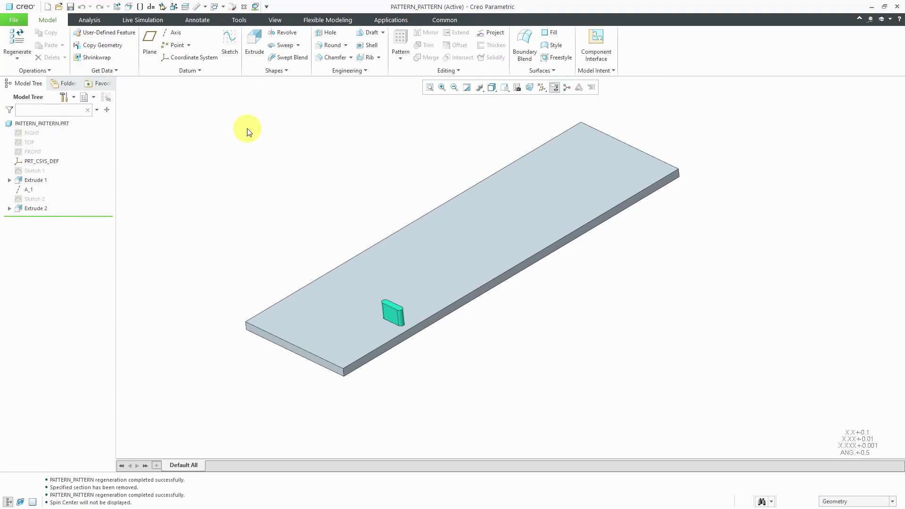
- Show the datum axes on the plate and start a pattern of the tab Extrude 2
click(543, 87)
click(567, 110)
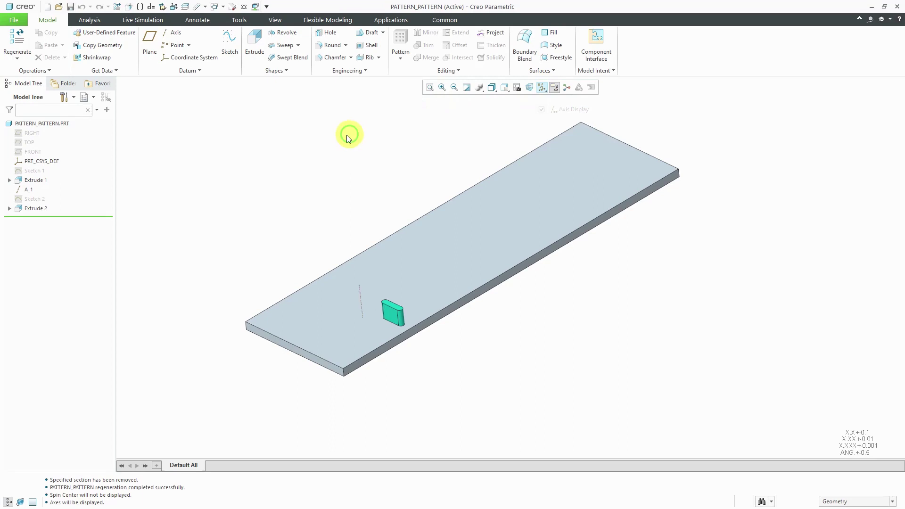
click(35, 208)
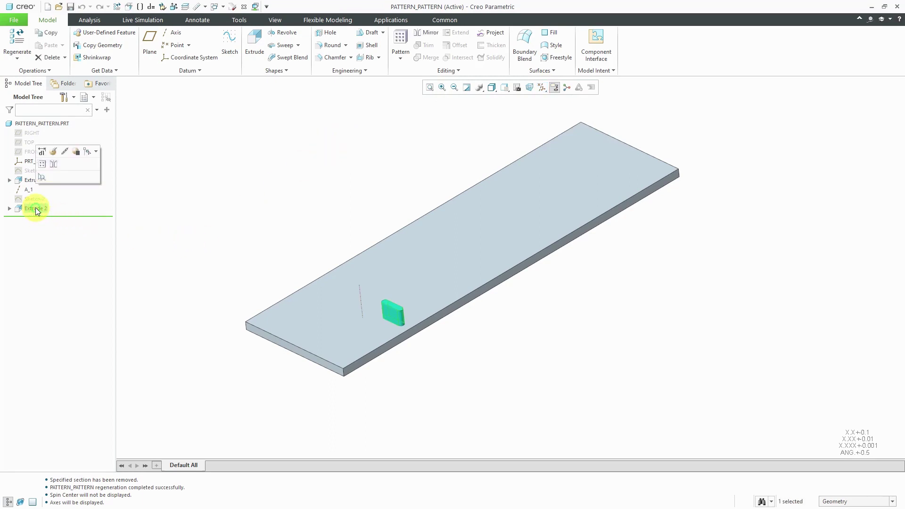
click(41, 165)
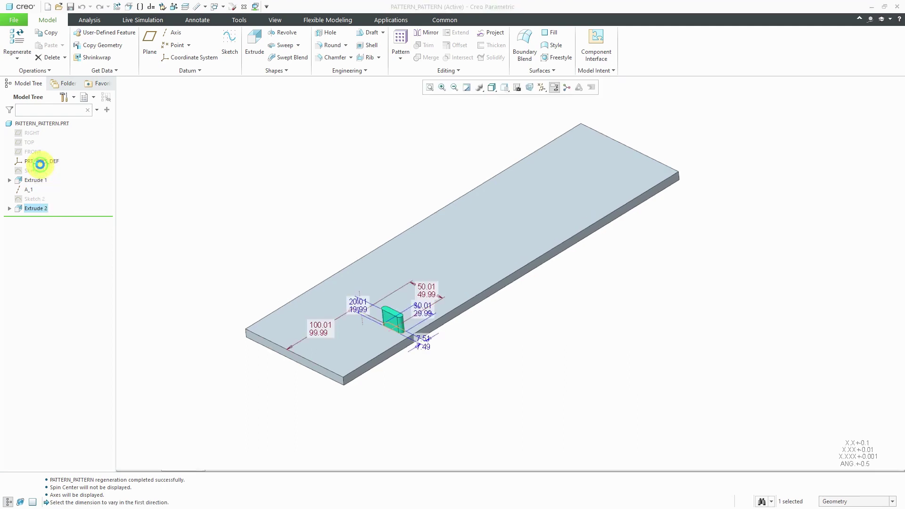
- Make it an Axis pattern around A_1 with 6 members spread over 360°
right_click(207, 181)
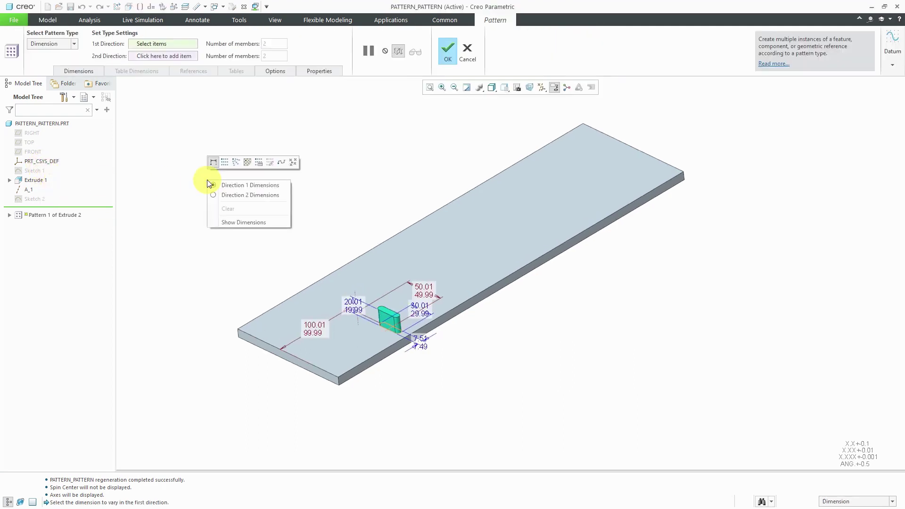
click(235, 163)
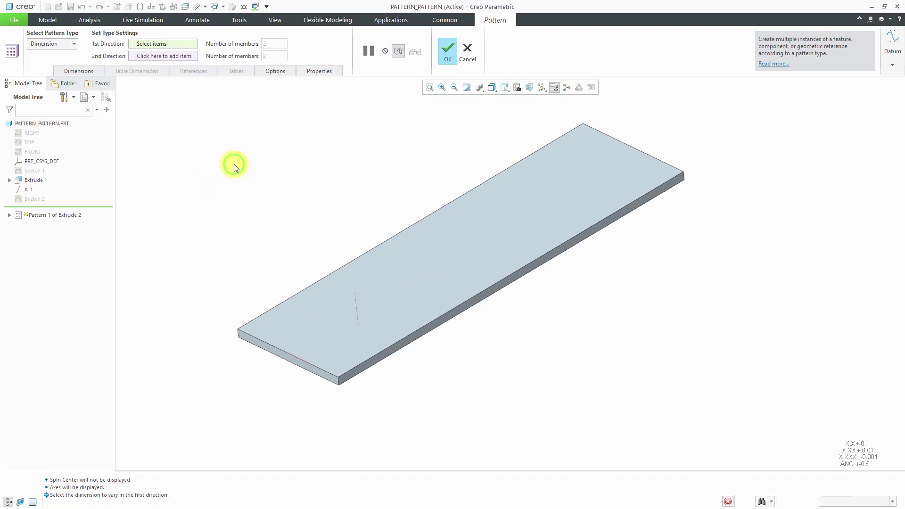
click(355, 309)
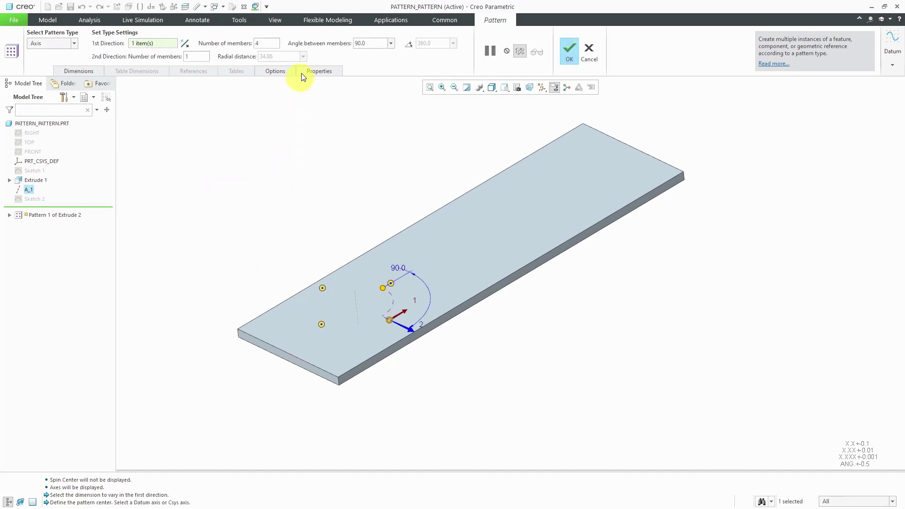
double_click(268, 43)
text(6)
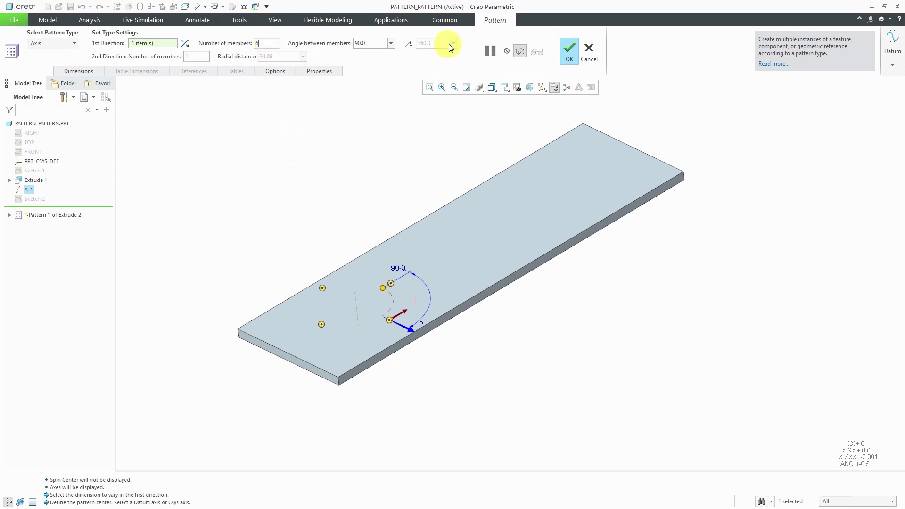
click(409, 44)
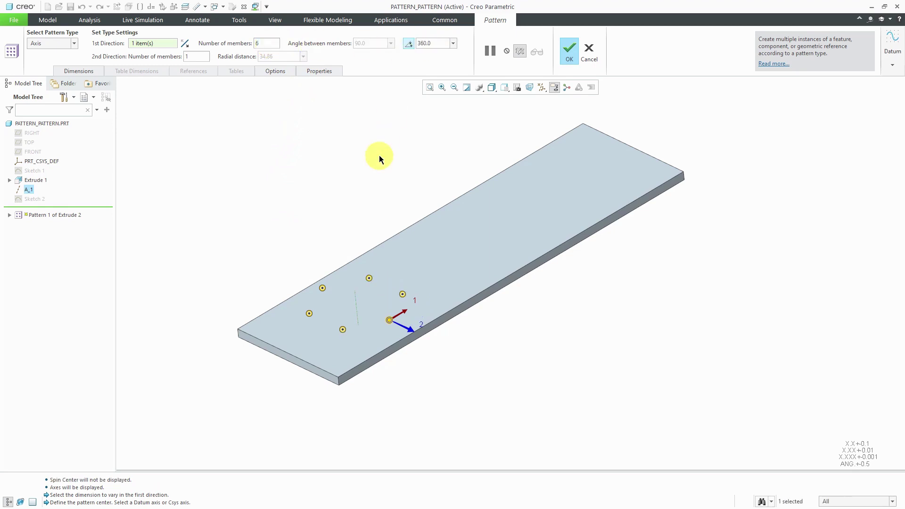
middle_click(379, 158)
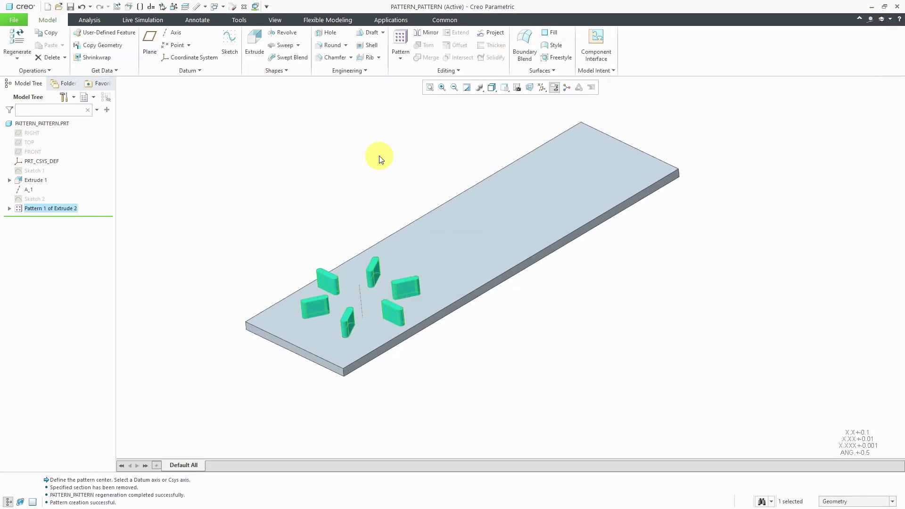
- Pattern the circular tab pattern as a Direction pattern along the plate's end face
right_click(379, 156)
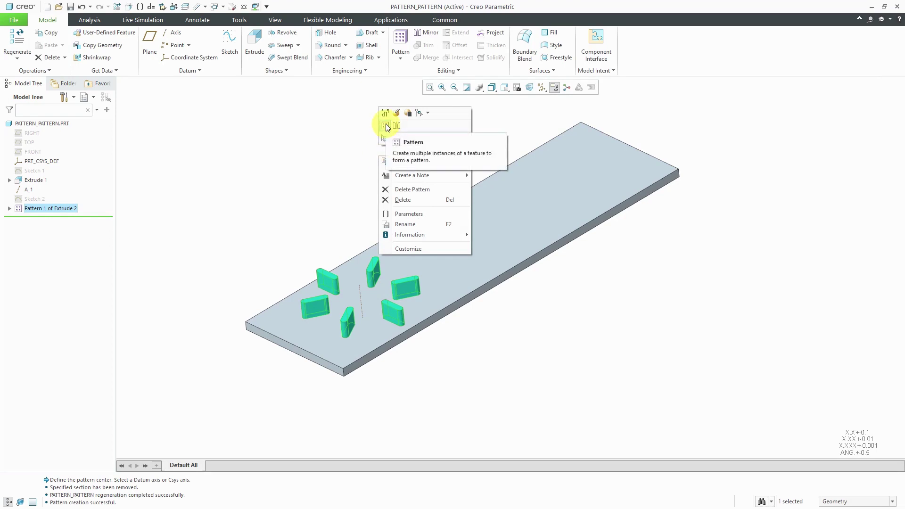
click(385, 127)
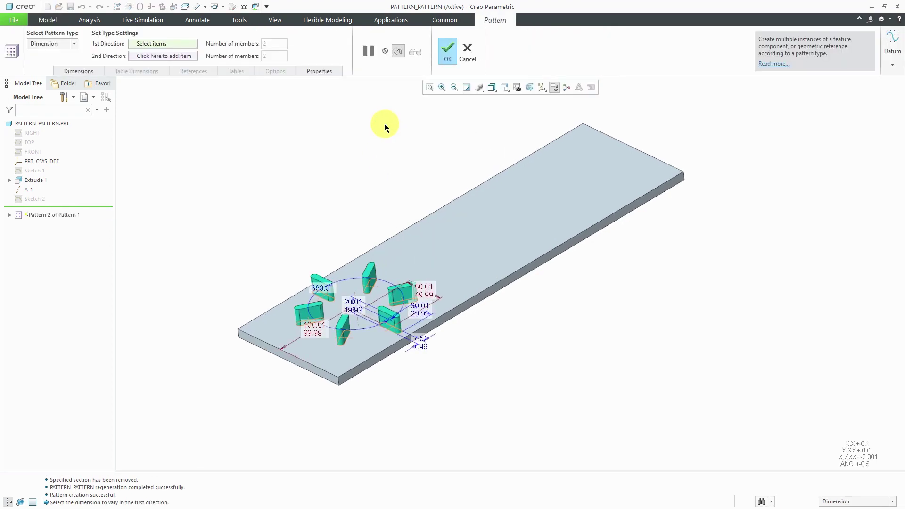
right_click(384, 128)
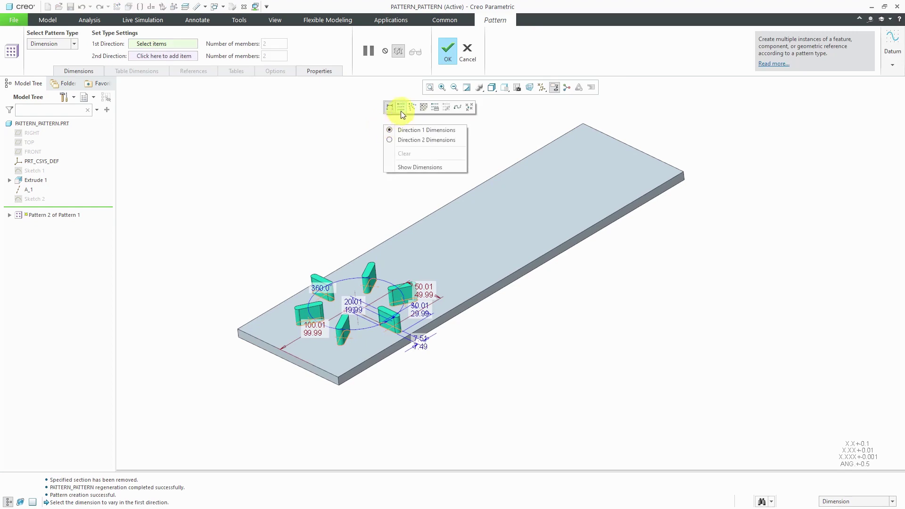
click(400, 109)
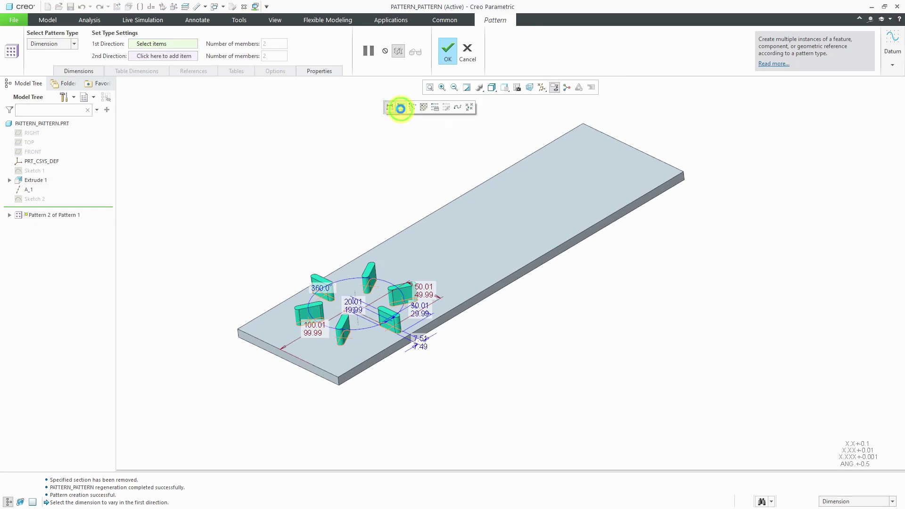
scroll(302, 415, down, 5)
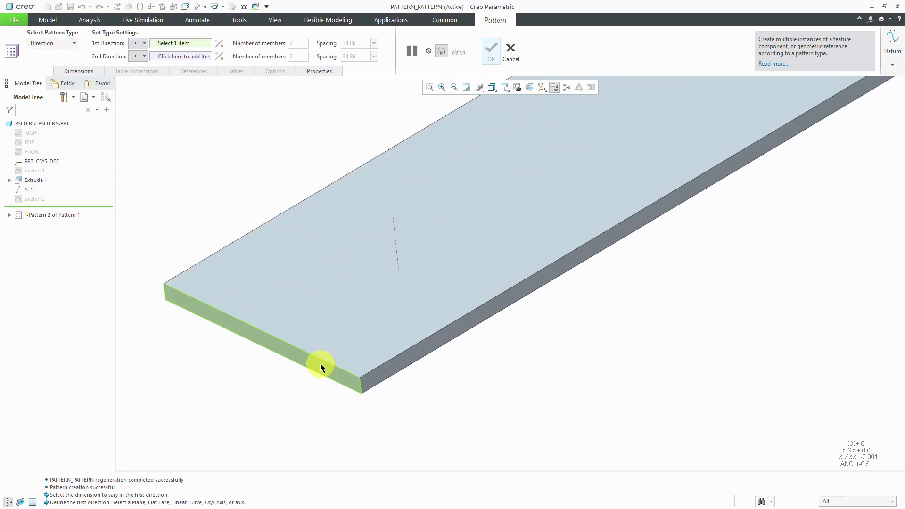
click(321, 364)
scroll(318, 366, up, 3)
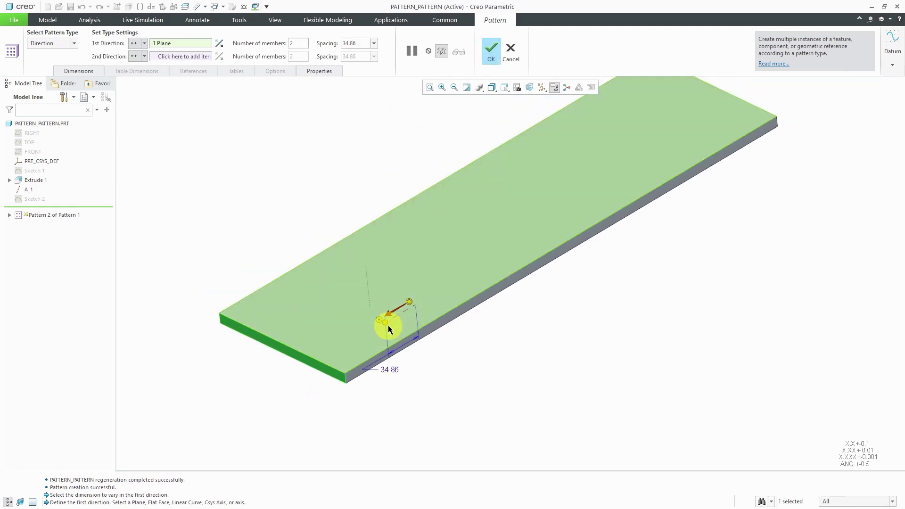
drag(389, 325, 587, 247)
- Set the directional pattern to 150 spacing and 3 members, and finish it
double_click(581, 246)
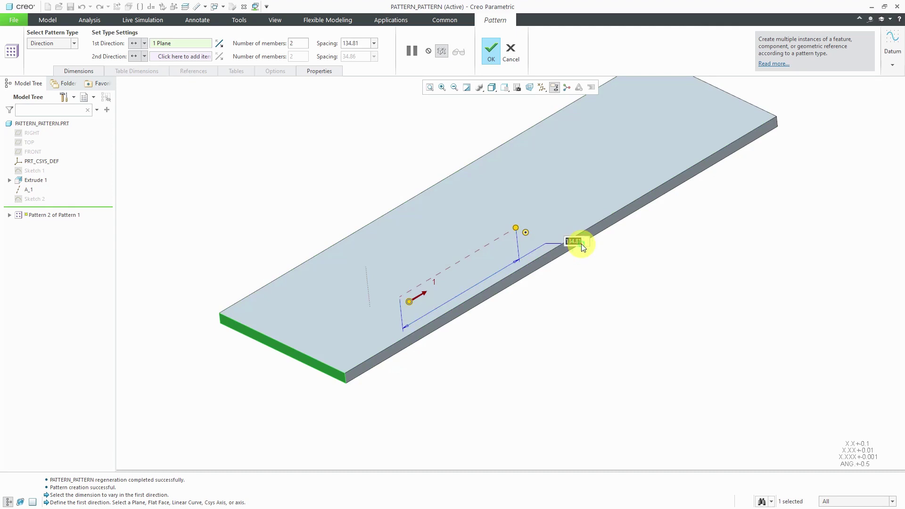
text(150)
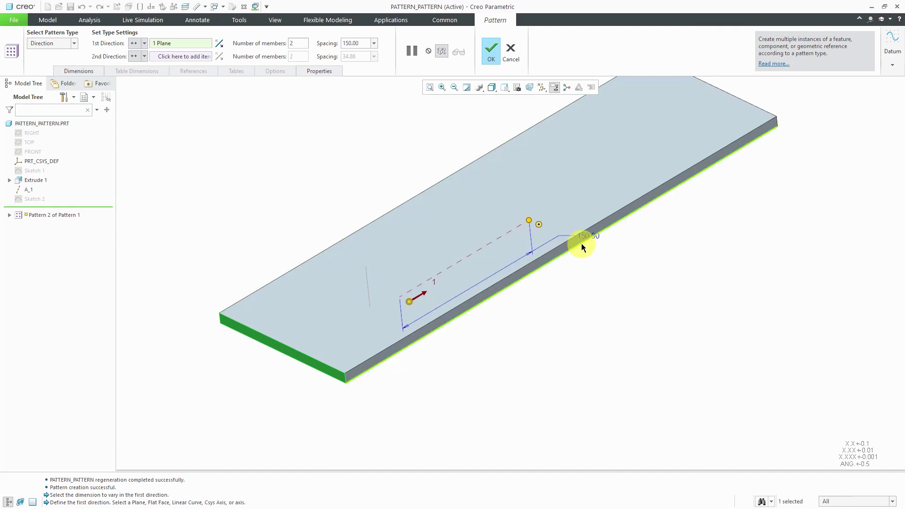
key(Return)
click(294, 43)
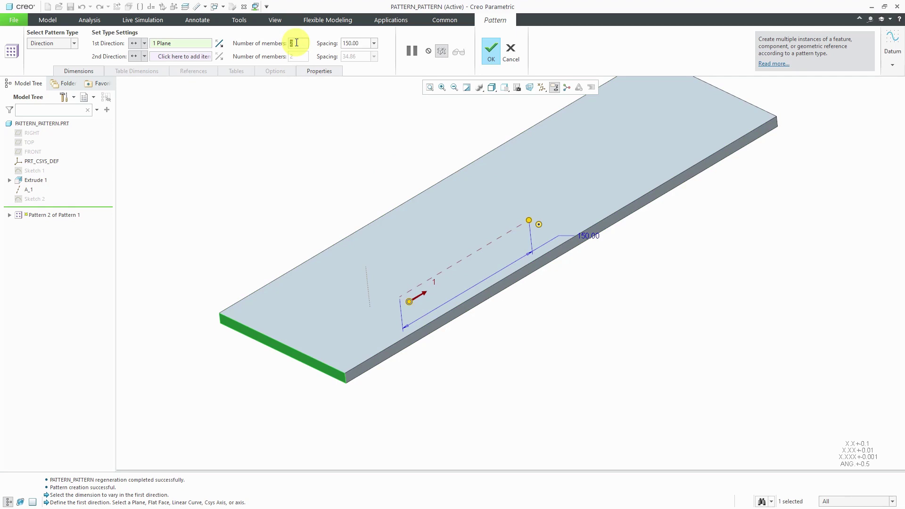
text(3)
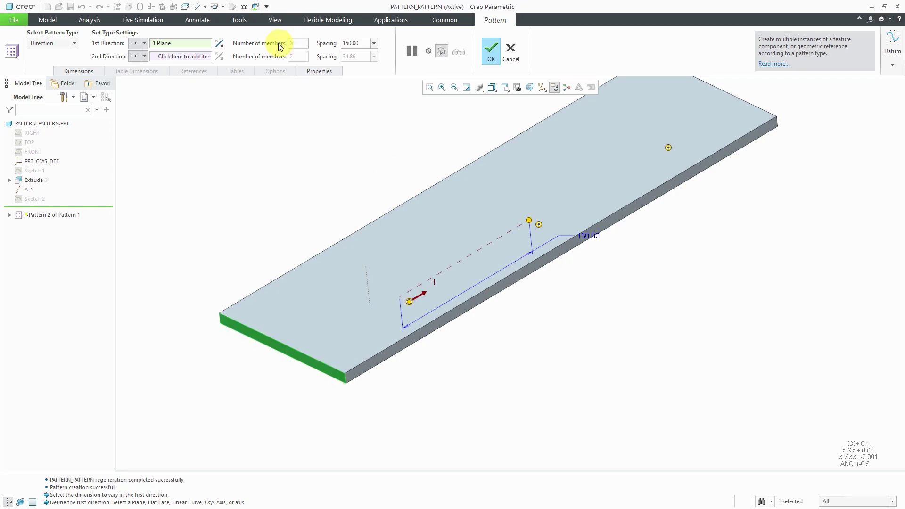
click(487, 51)
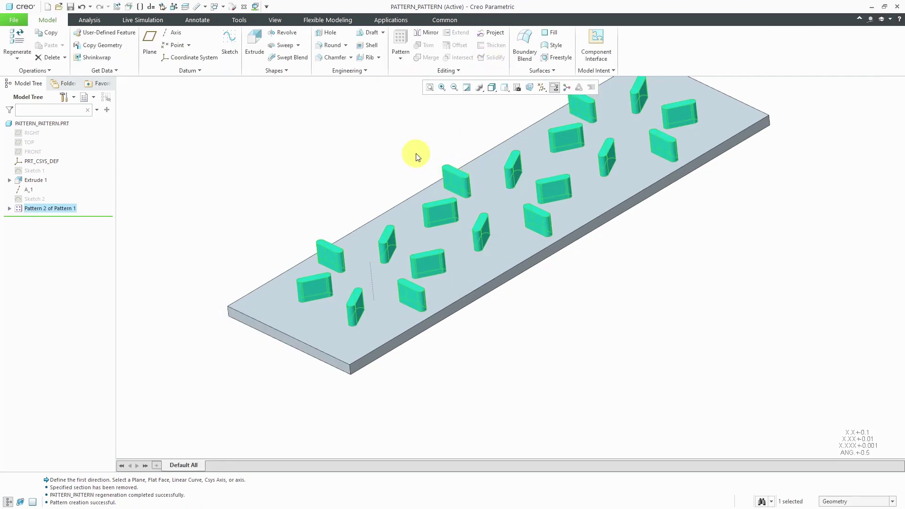
- Clear the selection and orbit and zoom the plate to a steeper viewing angle
click(496, 361)
scroll(490, 359, up, 2)
mouse_move(486, 358)
middle_down()
mouse_move(517, 350)
mouse_move(497, 365)
middle_up()
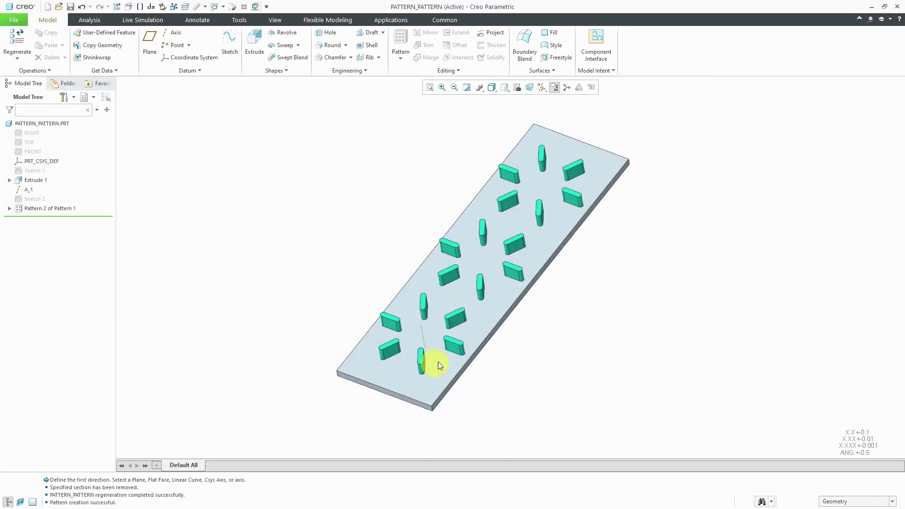
scroll(463, 353, down, 3)
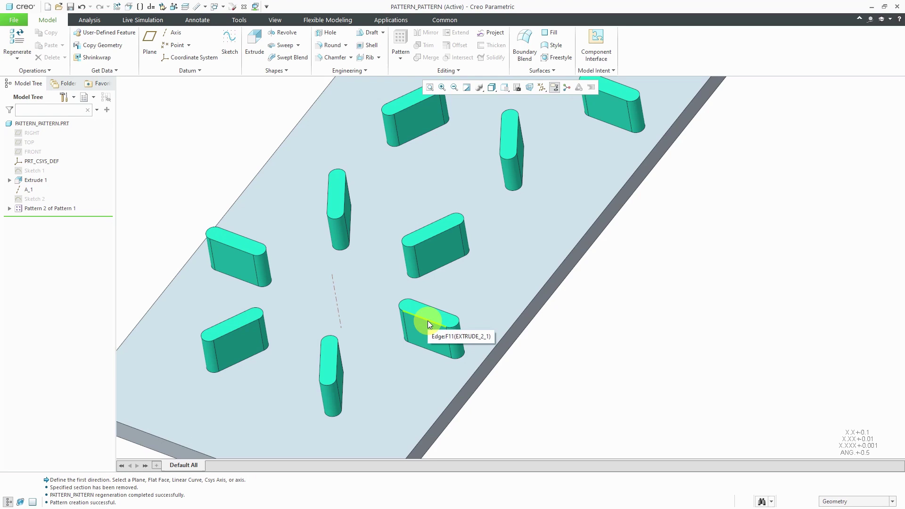
- Expand Pattern 2 of Pattern 1 and Pattern 1 of Extrude 2, selecting Extrude 2 [1]
click(9, 208)
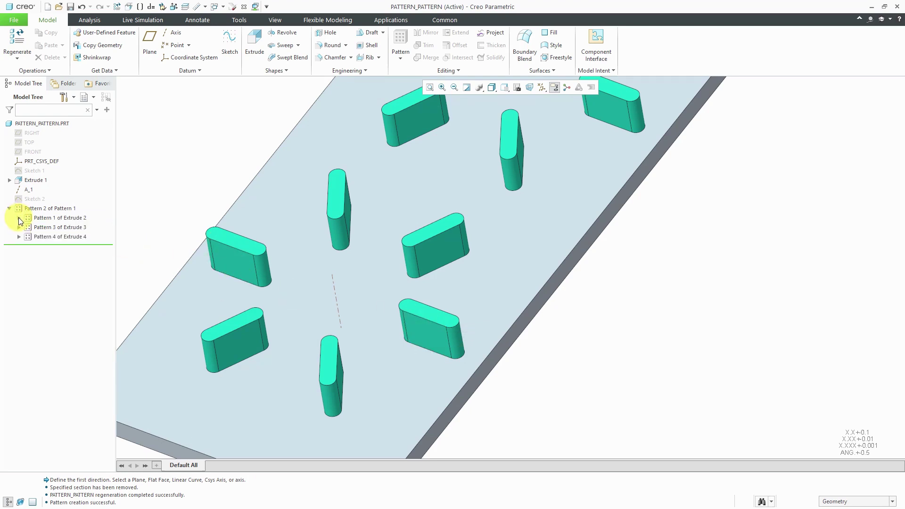
click(19, 218)
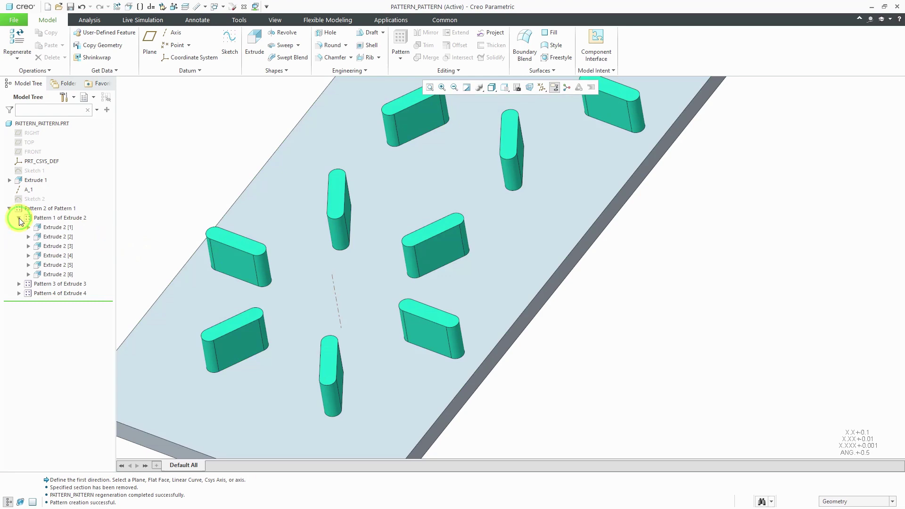
click(56, 227)
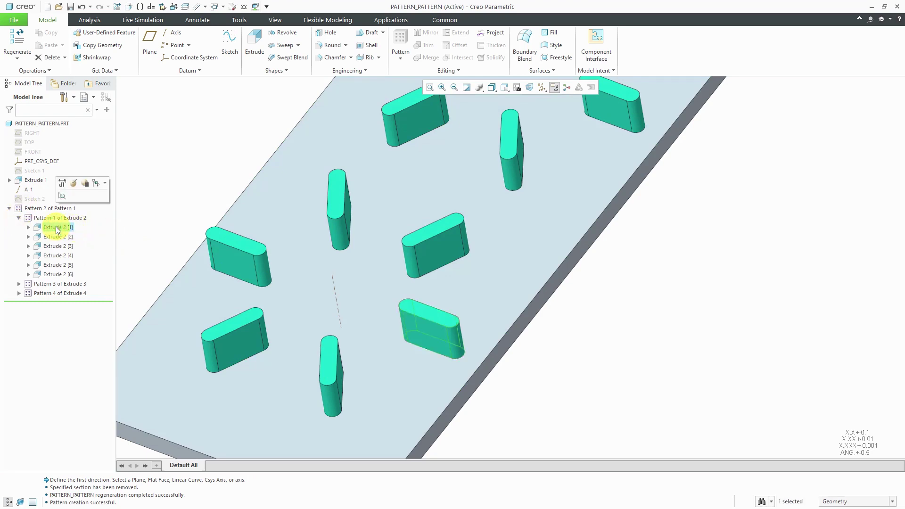
- Add a 2.00 round to the top edge of the first Extrude 2 tab, creating Round 1
click(172, 183)
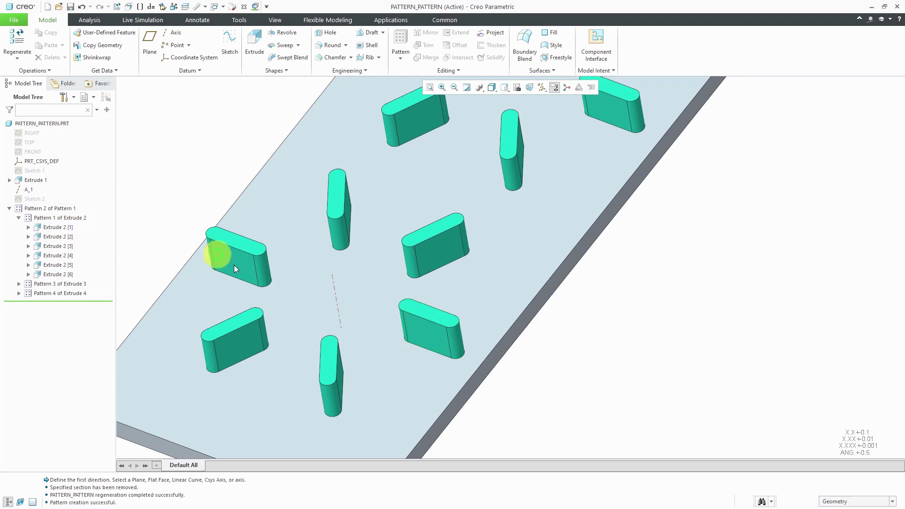
click(423, 320)
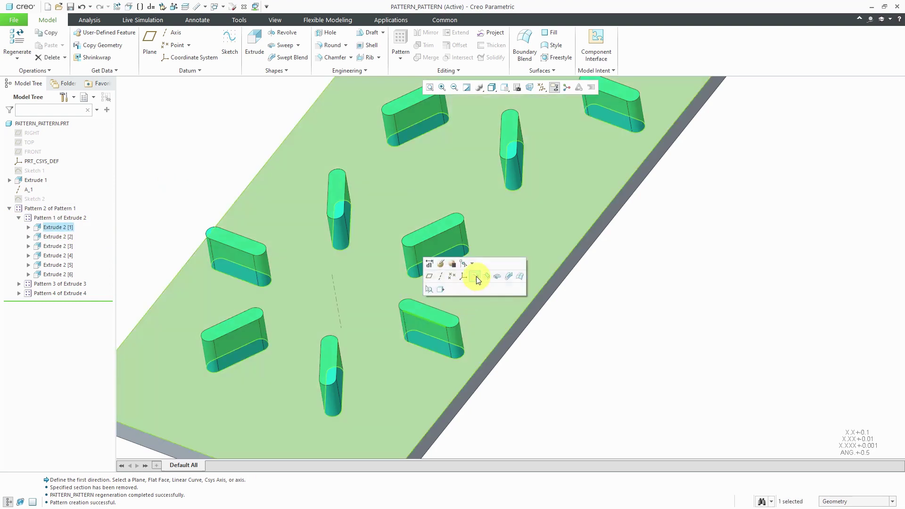
click(476, 277)
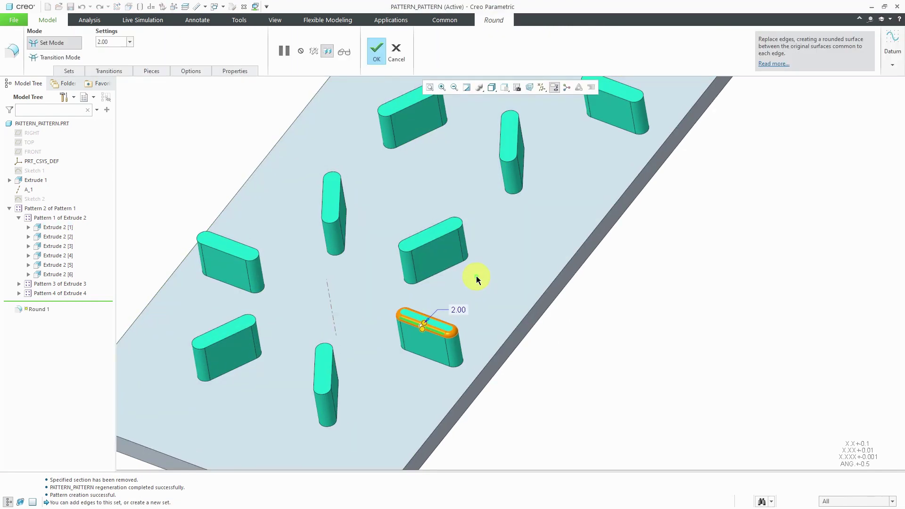
middle_click(563, 387)
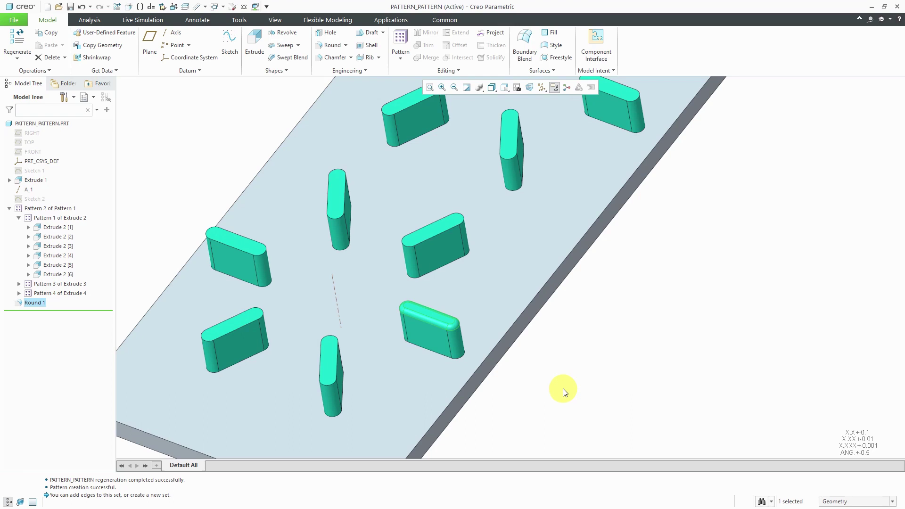
- Pattern Round 1 as a Reference pattern with Feature reference type, creating Pattern 5 of Round 1
right_click(565, 392)
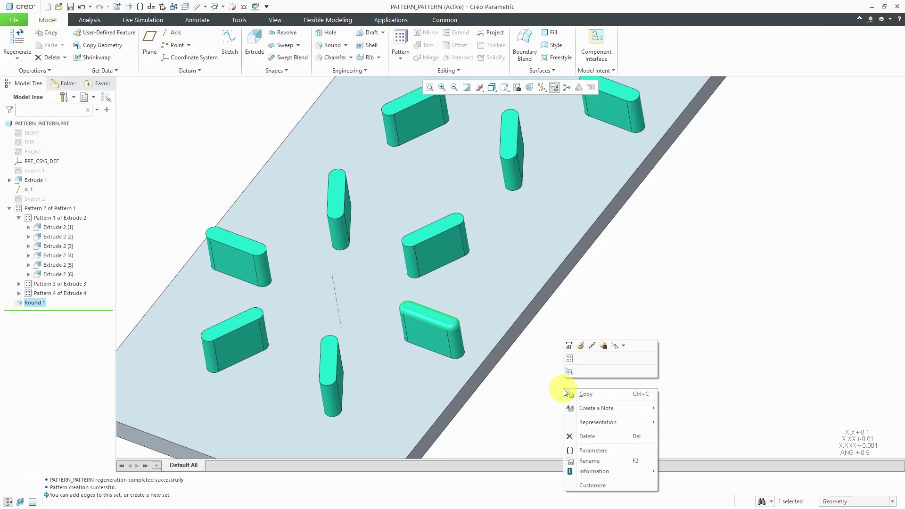
click(569, 360)
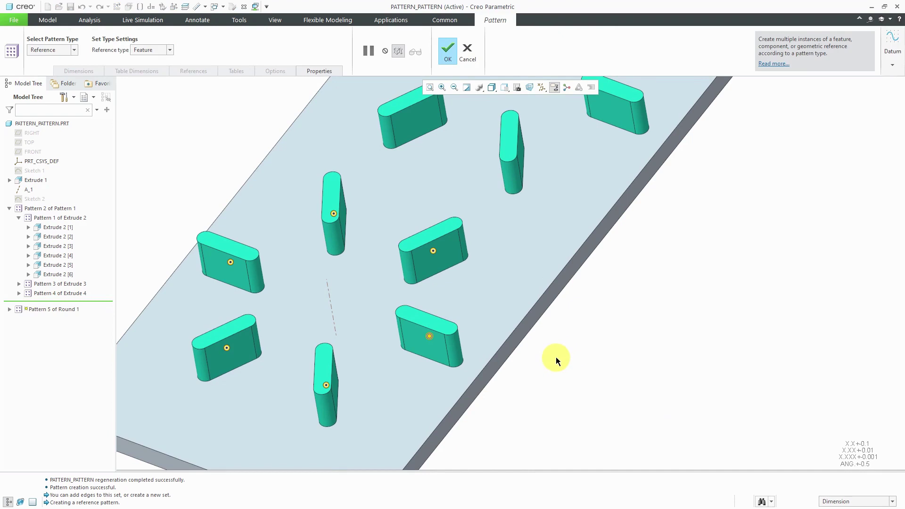
scroll(556, 360, up, 3)
scroll(505, 370, up, 3)
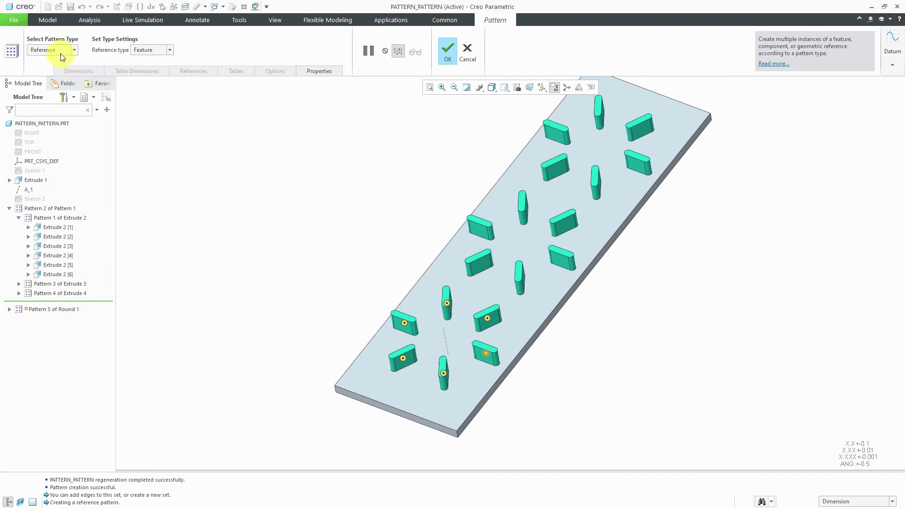
click(75, 50)
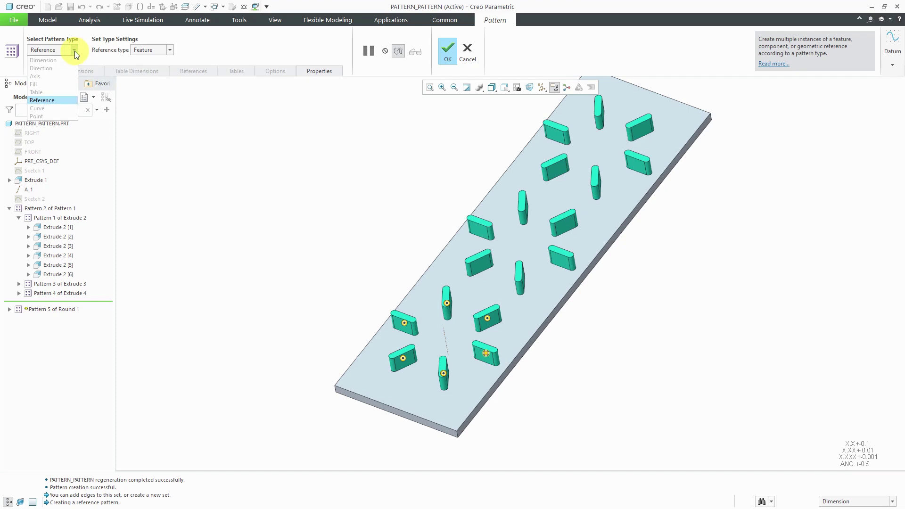
click(74, 50)
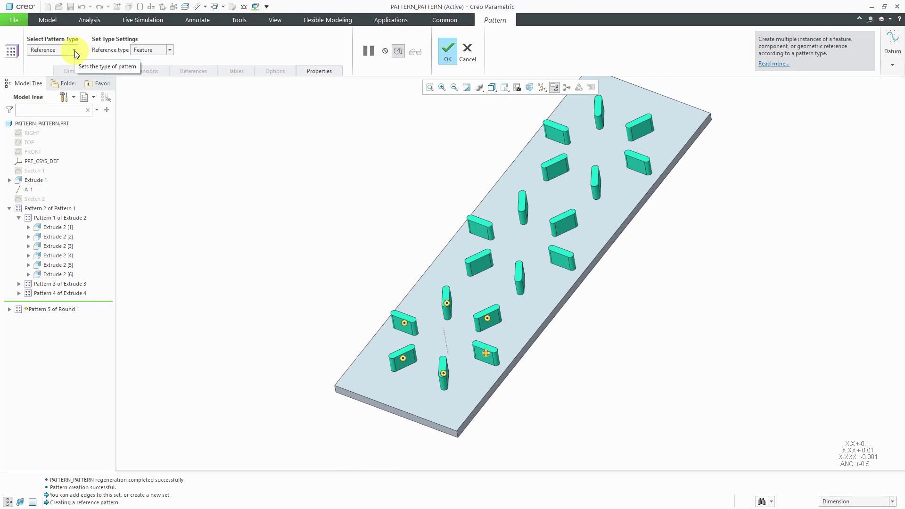
click(171, 51)
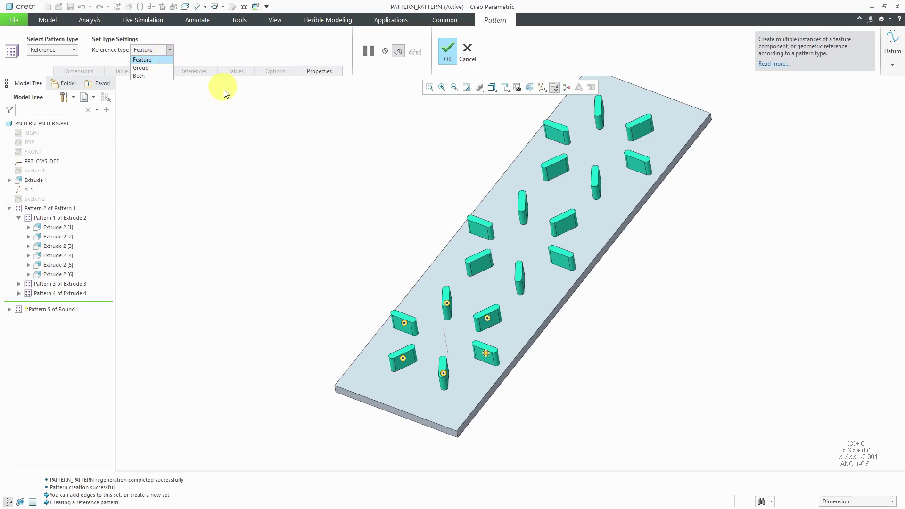
click(452, 56)
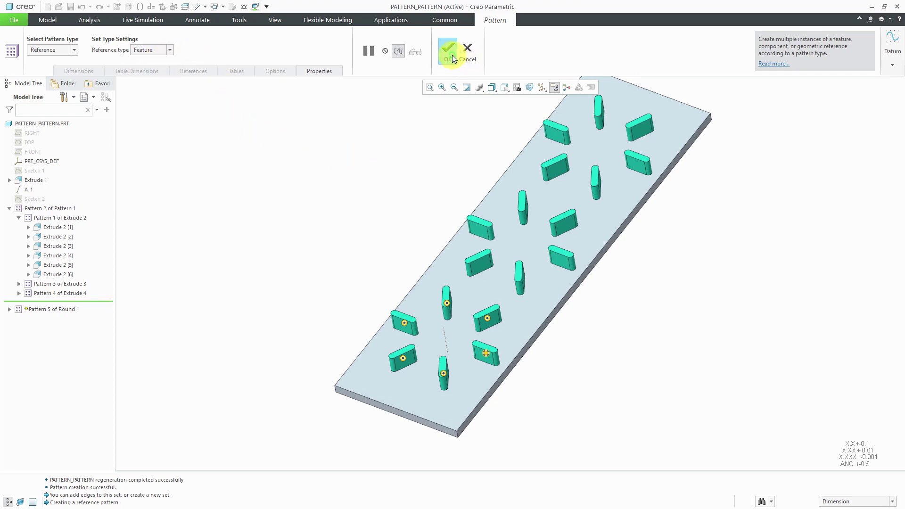
- Redefine Pattern 5 of Round 1 so its reference type is Group instead of Feature
scroll(533, 334, down, 2)
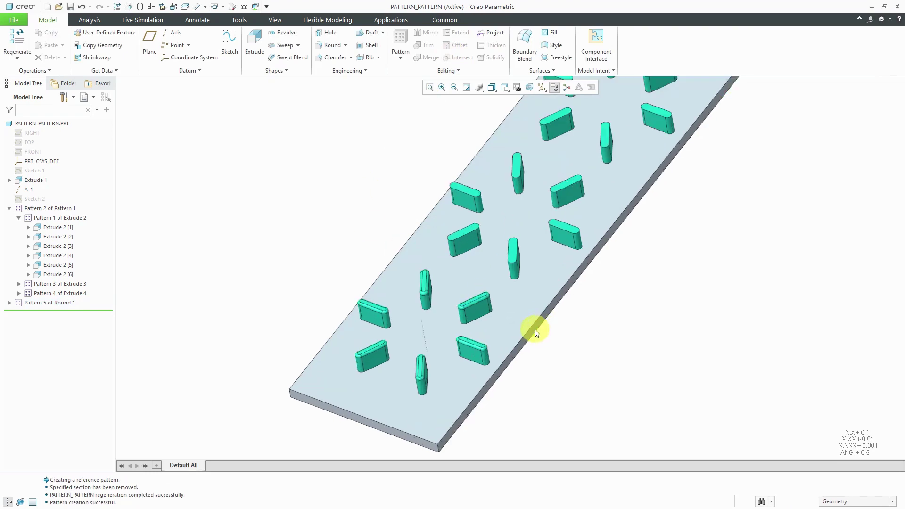
scroll(511, 367, down, 3)
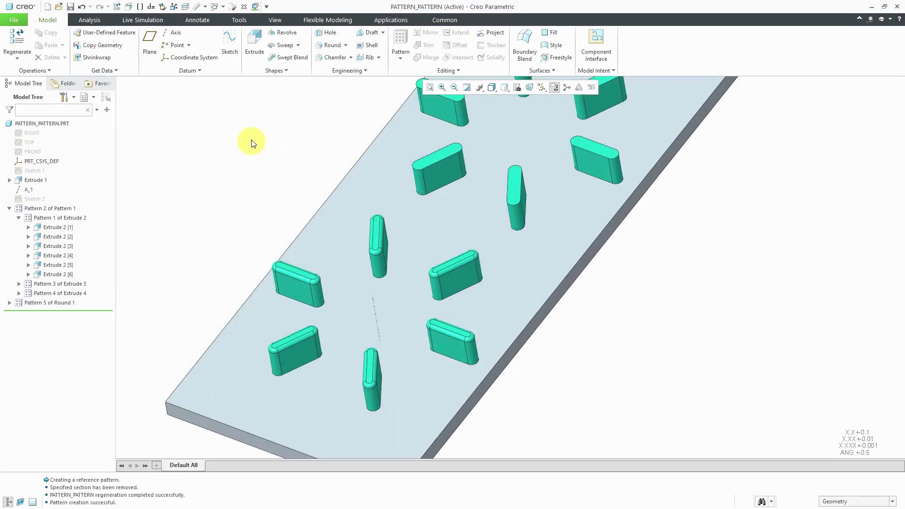
click(50, 303)
click(55, 259)
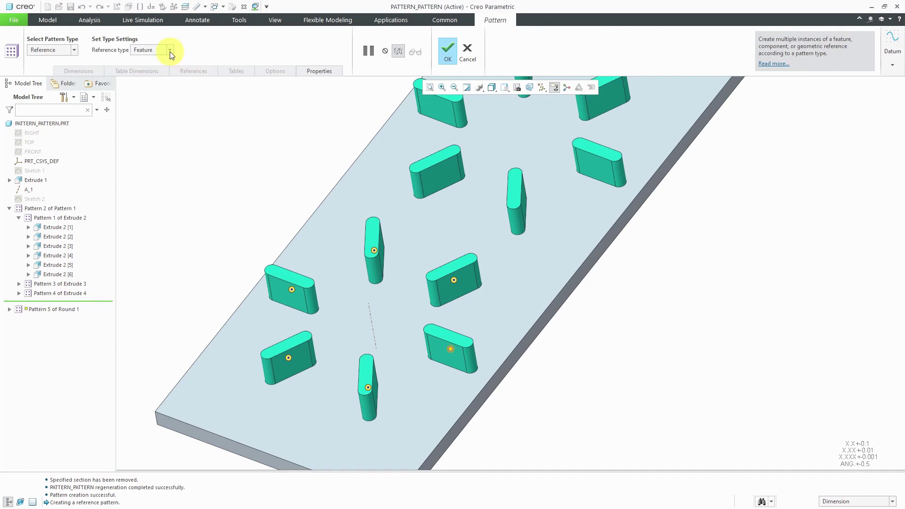
click(170, 51)
click(141, 68)
scroll(479, 344, down, 3)
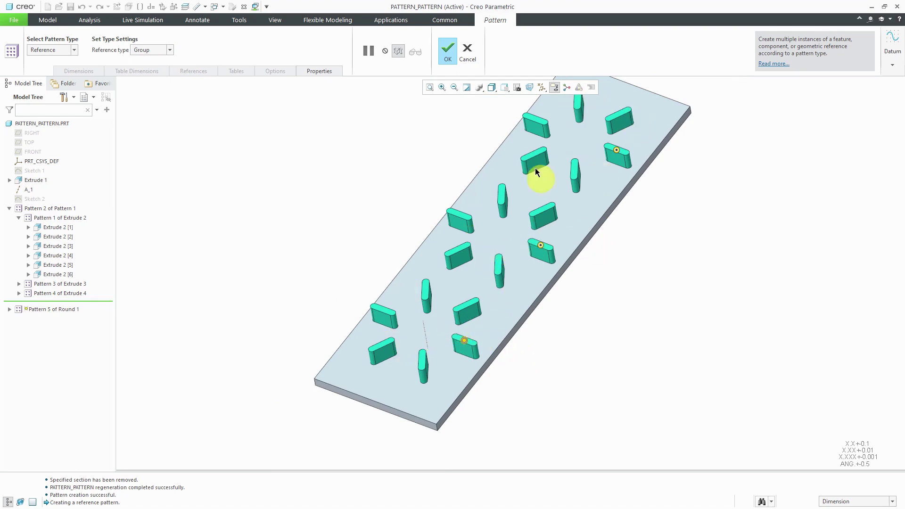
click(455, 59)
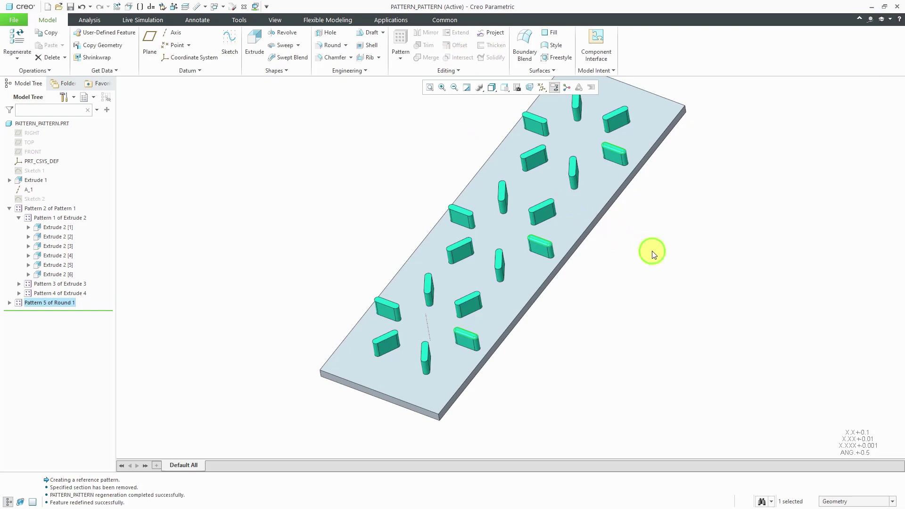
scroll(643, 163, up, 3)
scroll(643, 179, down, 2)
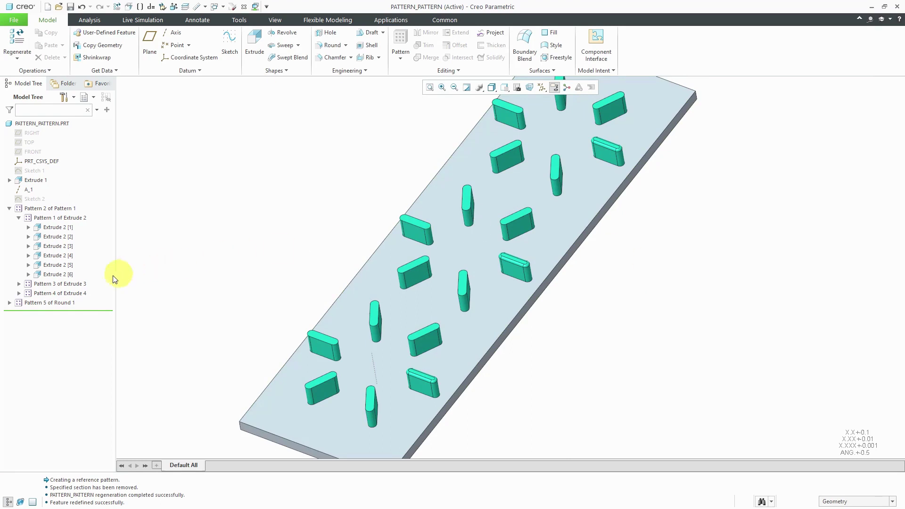
- Redefine Pattern 5 of Round 1 with the Both reference type and check the rounded blocks
click(70, 304)
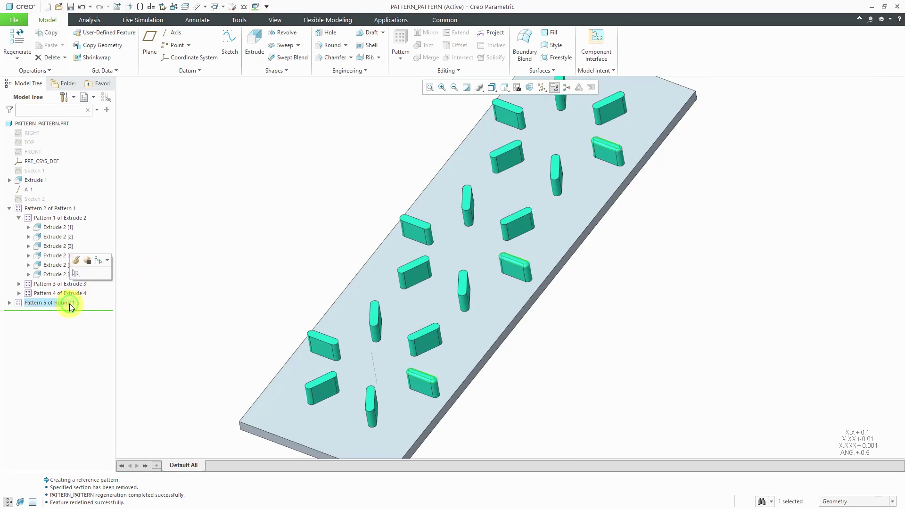
click(75, 258)
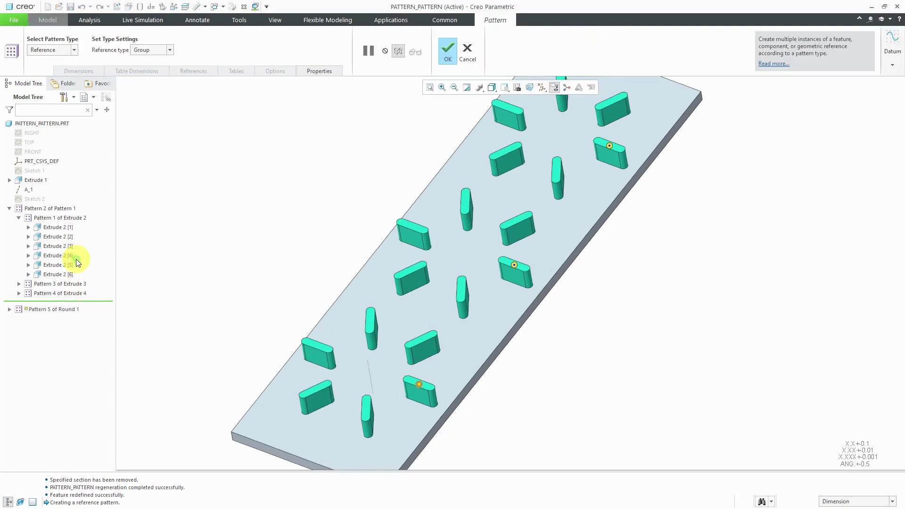
click(169, 50)
click(154, 78)
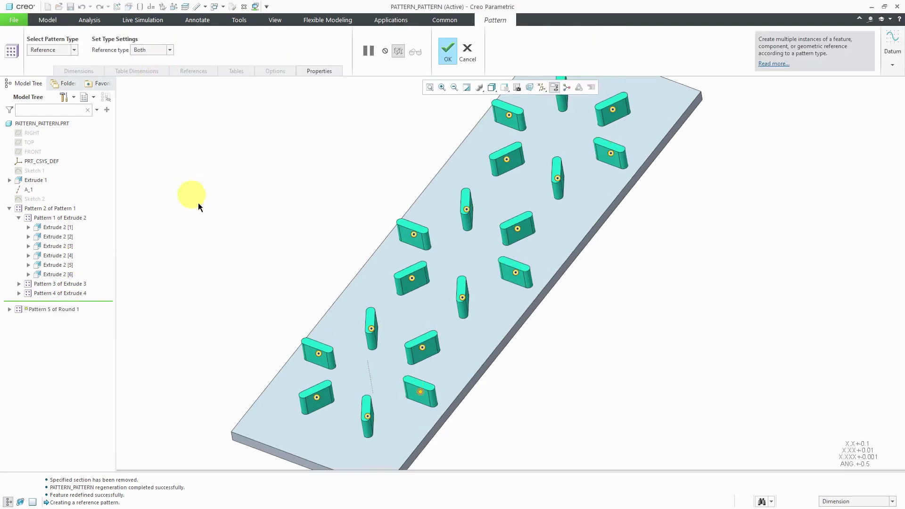
scroll(315, 293, down, 2)
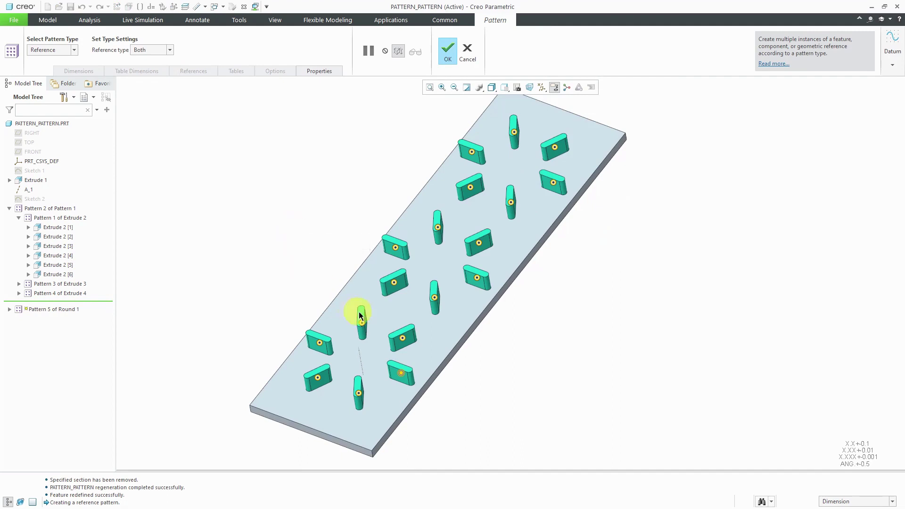
middle_click(271, 226)
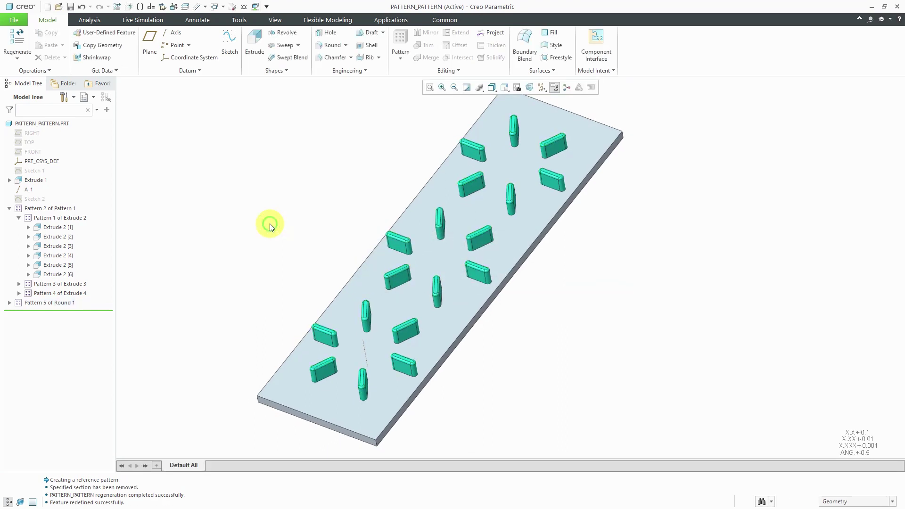
mouse_move(272, 228)
middle_down()
mouse_move(286, 226)
mouse_move(267, 227)
middle_up()
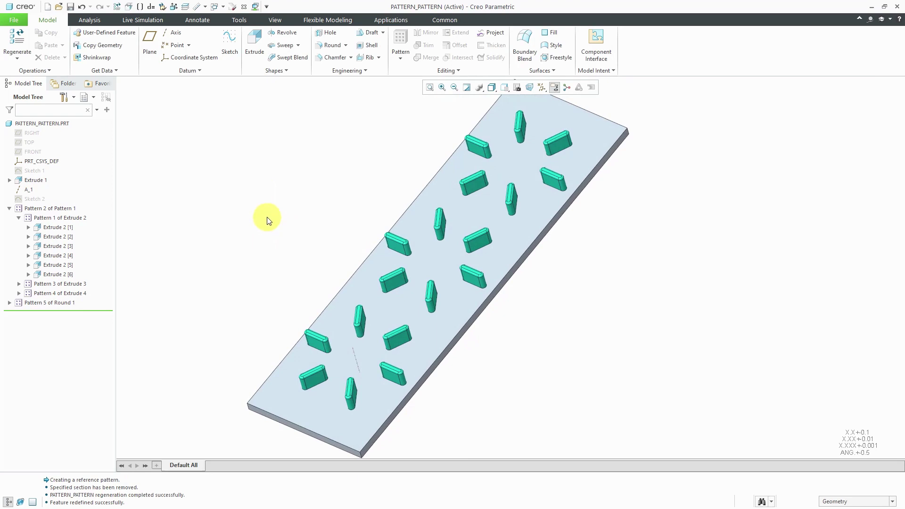
- Toggle the round off on several tab instances of Pattern 5 of Round 1 and apply it
click(67, 304)
click(70, 258)
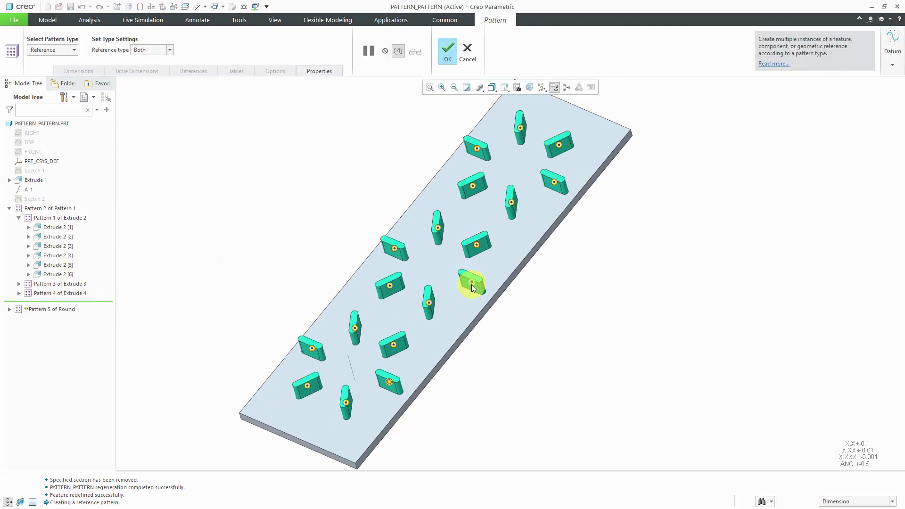
click(395, 251)
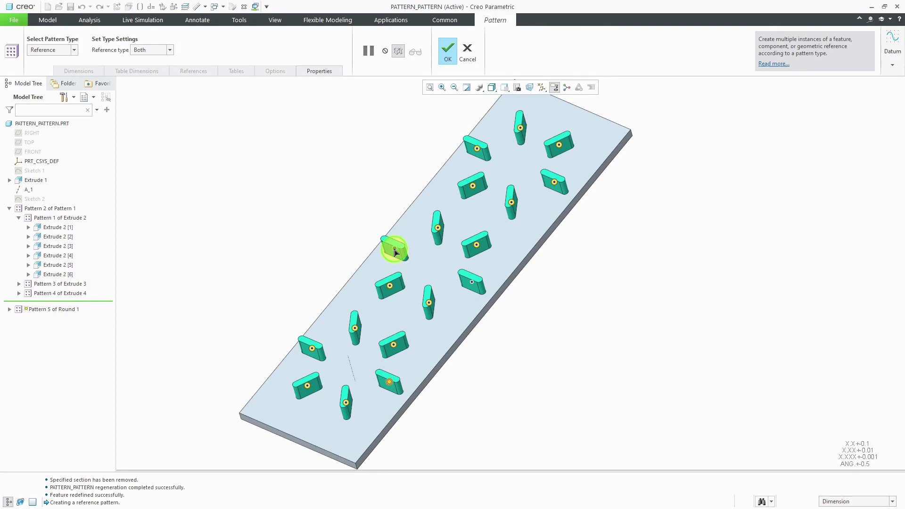
click(477, 147)
click(555, 184)
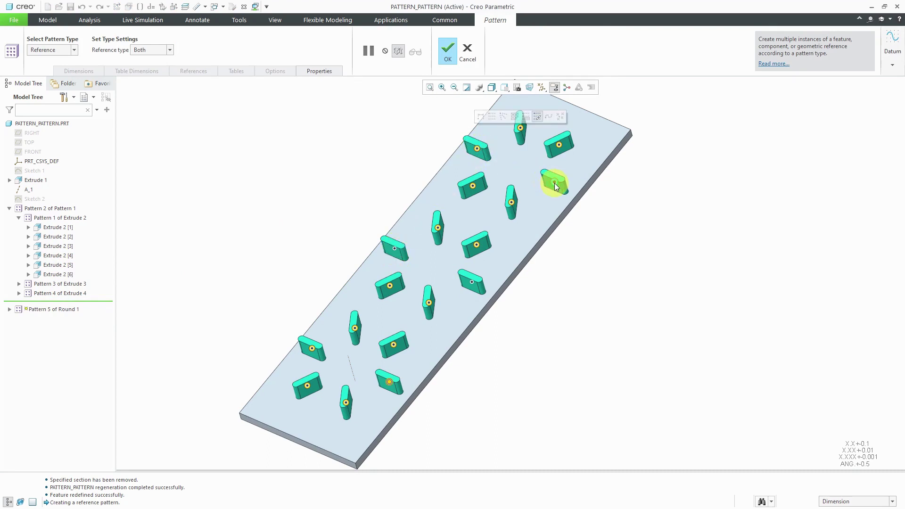
click(481, 155)
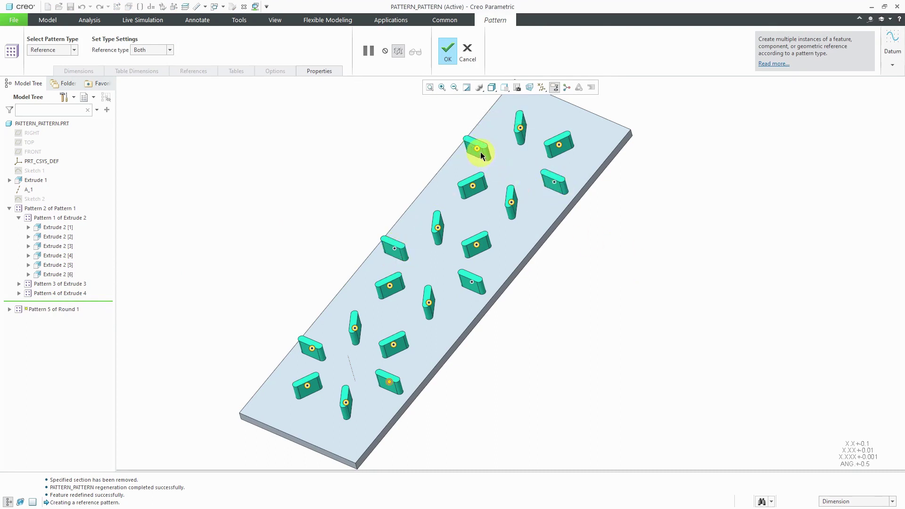
click(316, 146)
click(448, 56)
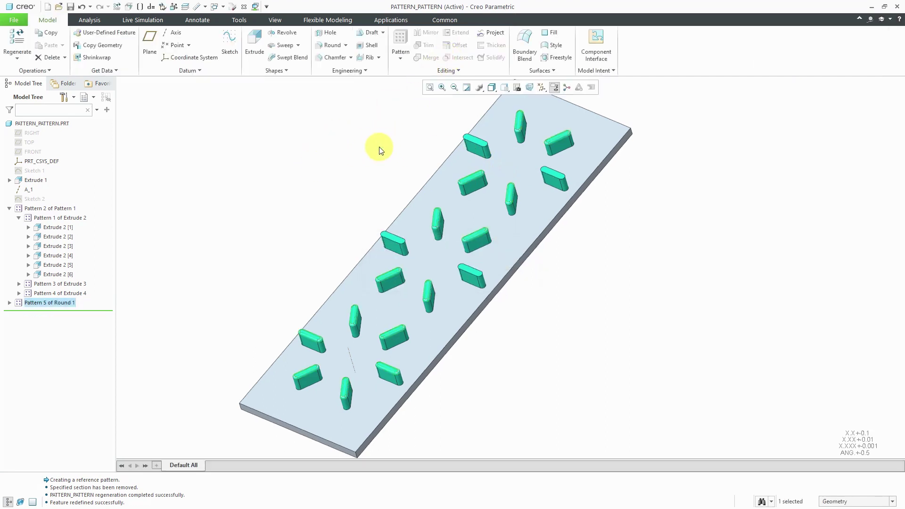
click(376, 147)
mouse_move(360, 156)
middle_down()
mouse_move(384, 147)
mouse_move(362, 158)
middle_up()
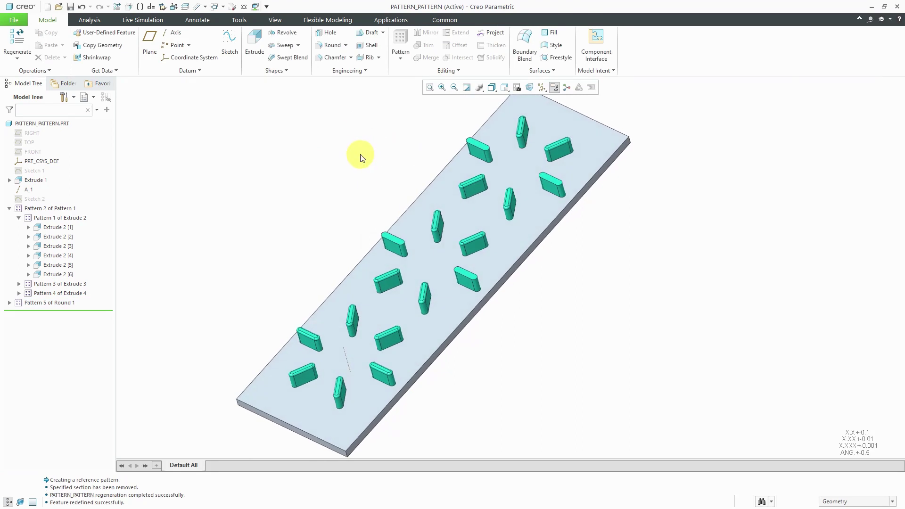
- Re-include the top-left tab instance in Pattern 5 of Round 1 and confirm the pattern
right_click(356, 152)
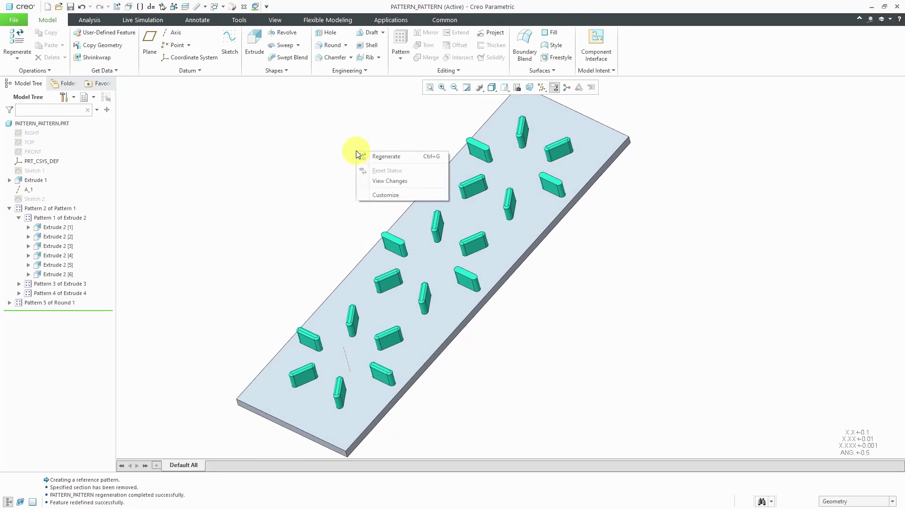
click(321, 156)
click(53, 303)
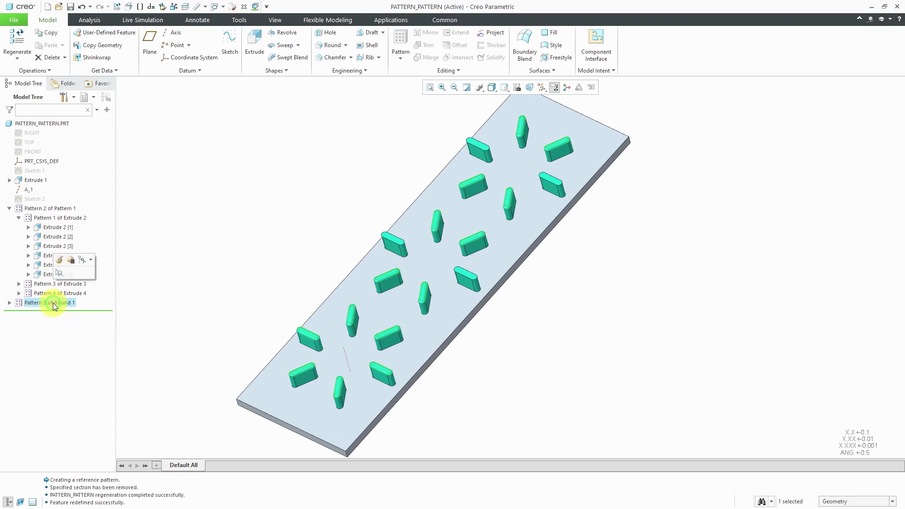
click(65, 269)
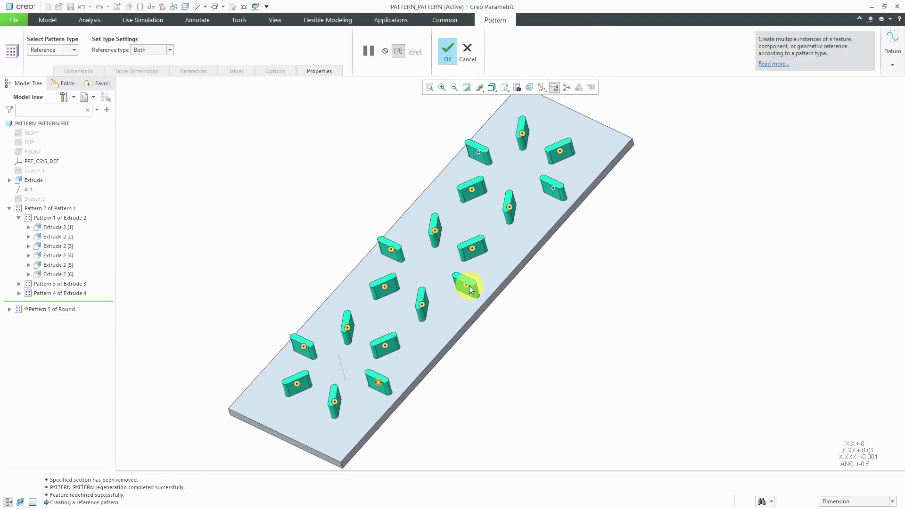
click(479, 152)
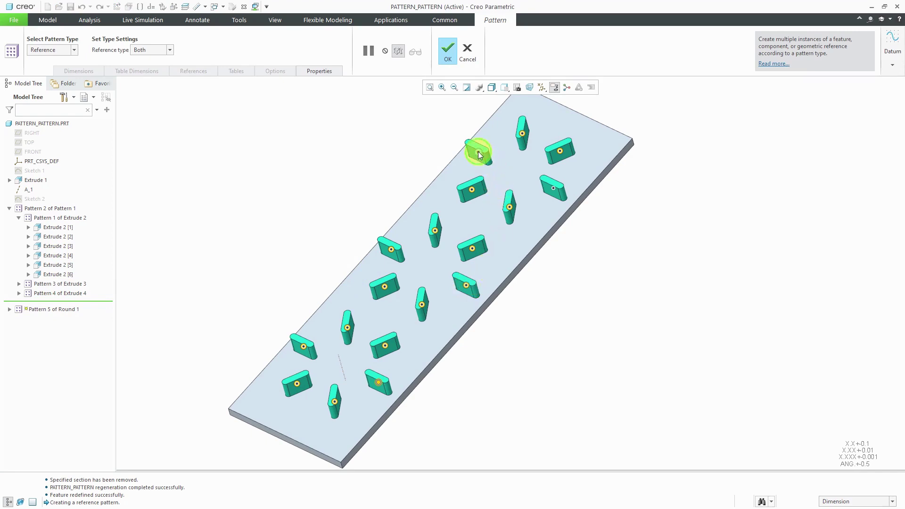
click(448, 48)
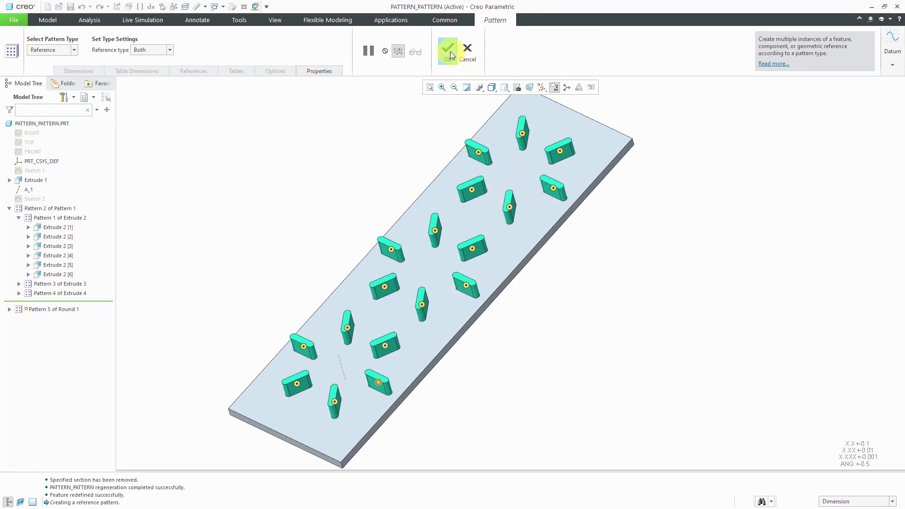